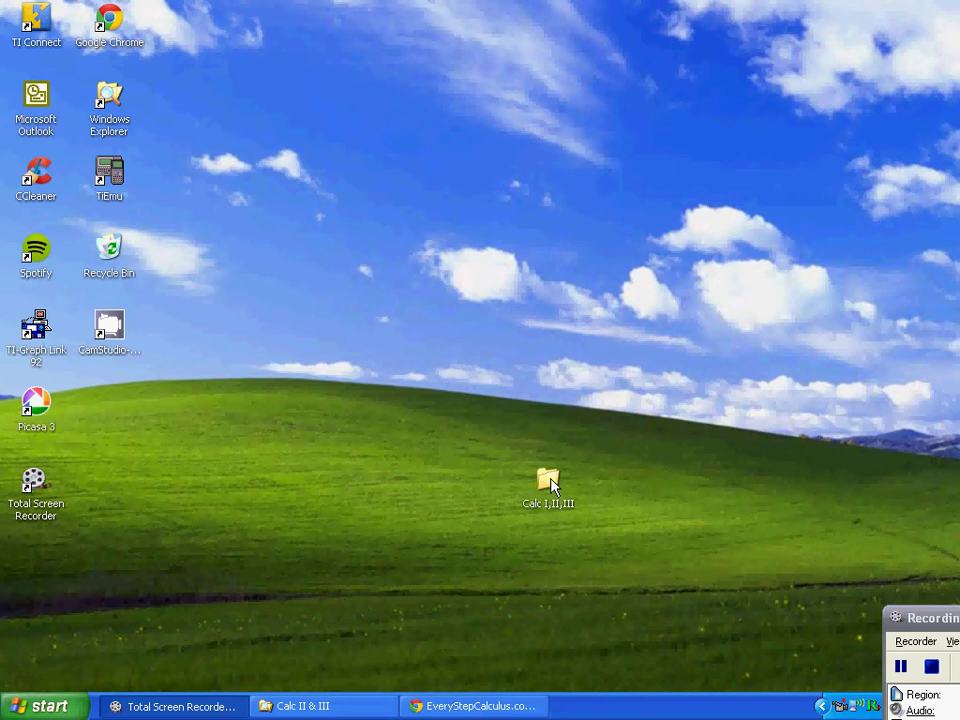
Create a new folder on the desktop beside the Calc I,II,III folder
{"action": "right_click", "coordinate": [420, 483]}
{"action": "mouse_move", "coordinate": [440, 588]}
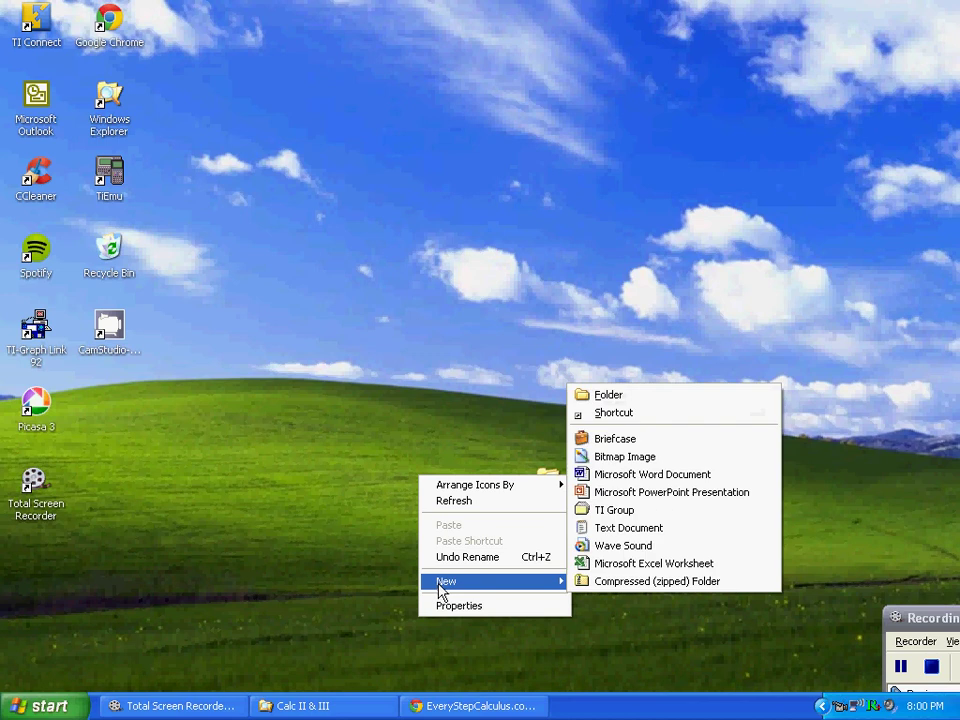
{"action": "left_click", "coordinate": [611, 394]}
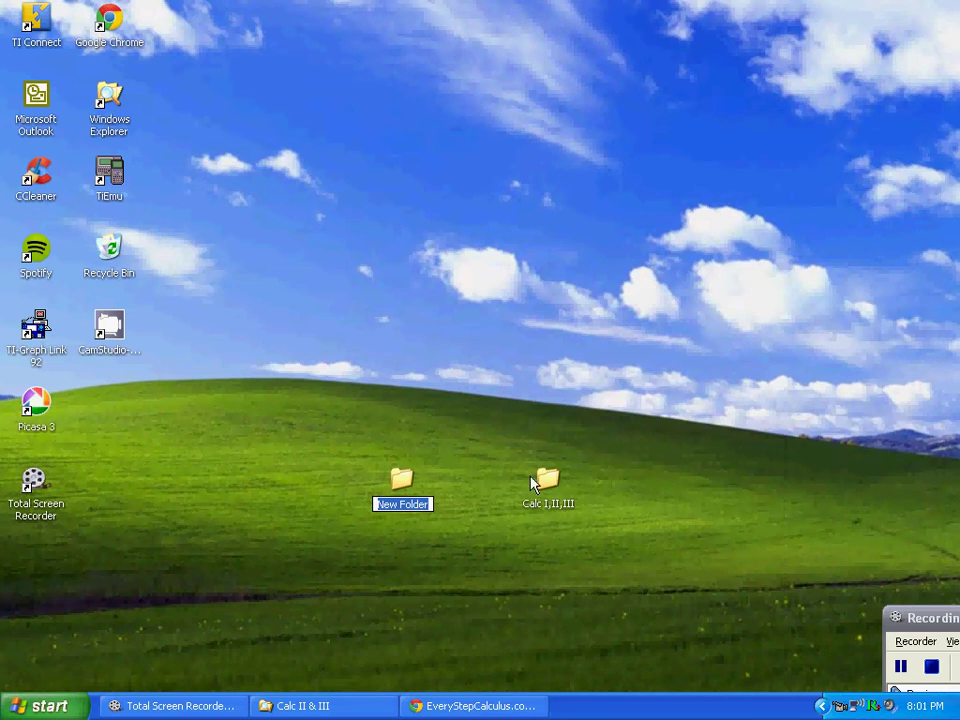
Delete the New Folder from the desktop to the Recycle Bin
{"action": "right_click", "coordinate": [405, 488]}
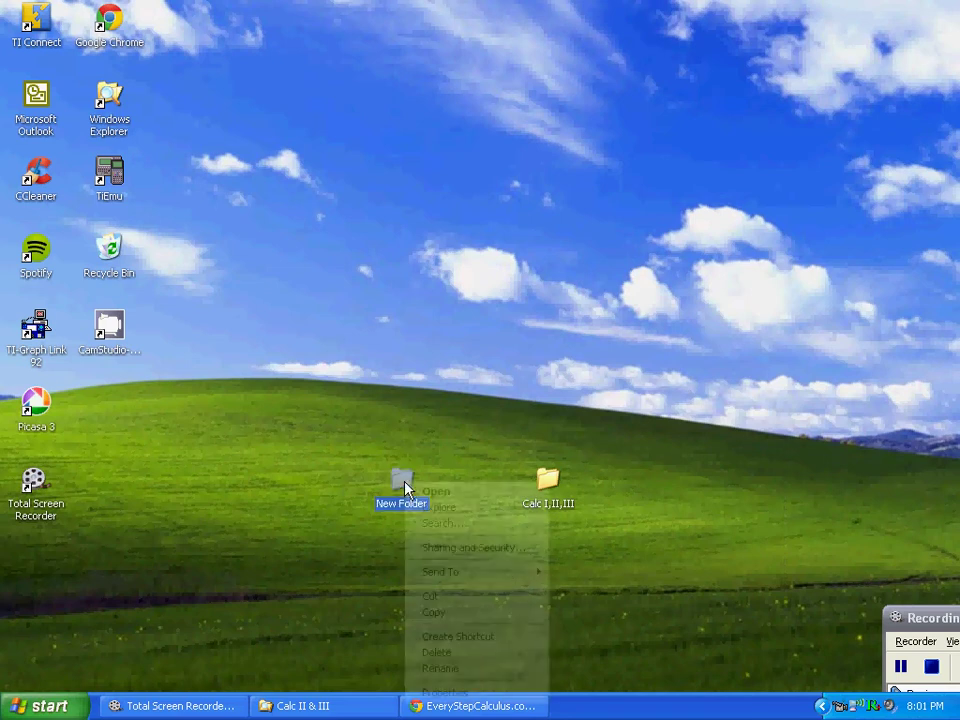
{"action": "left_click", "coordinate": [438, 655]}
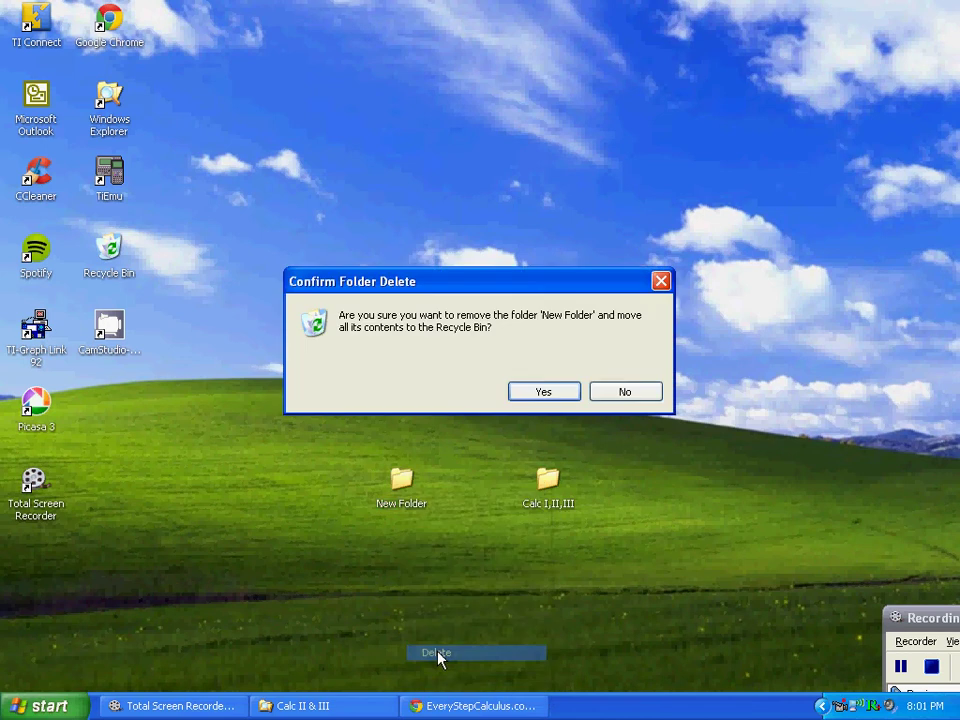
{"action": "left_click", "coordinate": [529, 393]}
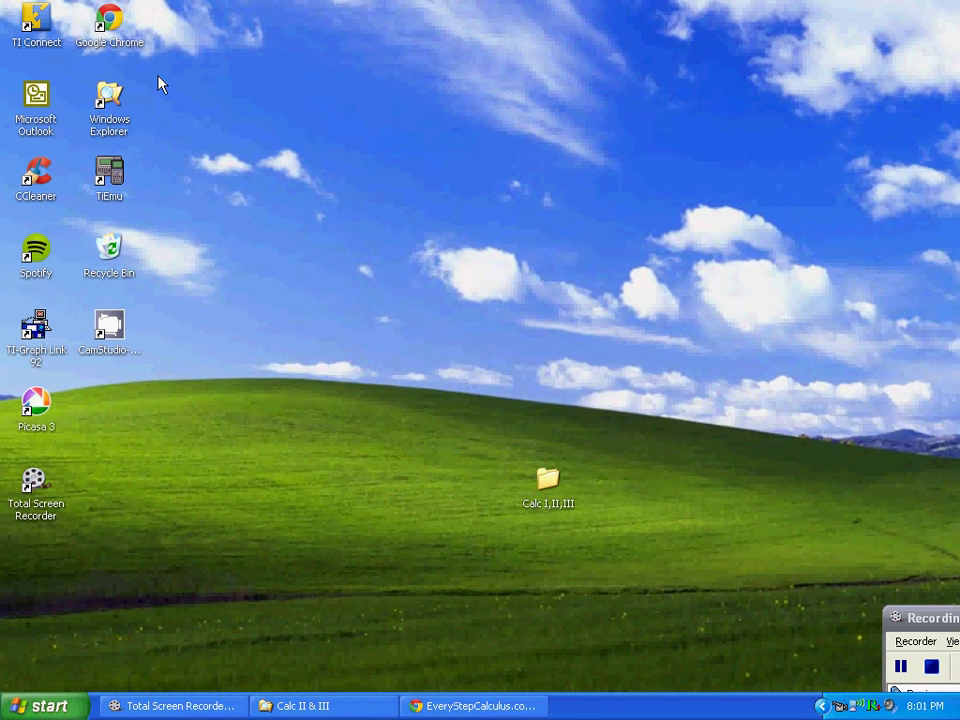
Launch TI Connect, try to find the calculator with TI DeviceExplorer, and cancel the device search
{"action": "double_click", "coordinate": [38, 20]}
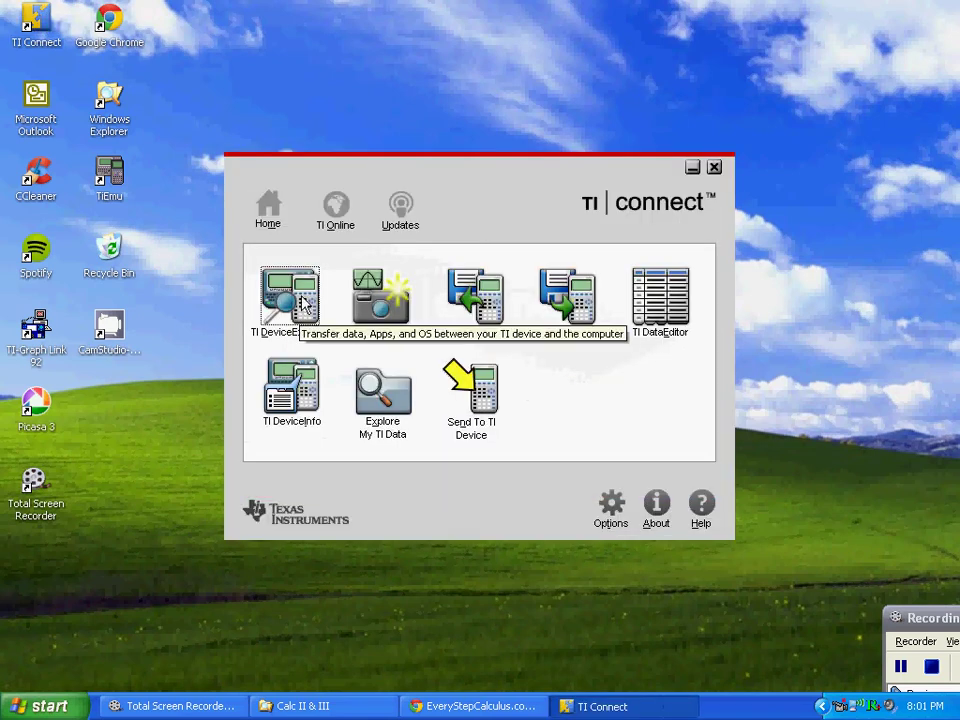
{"action": "left_click", "coordinate": [305, 303]}
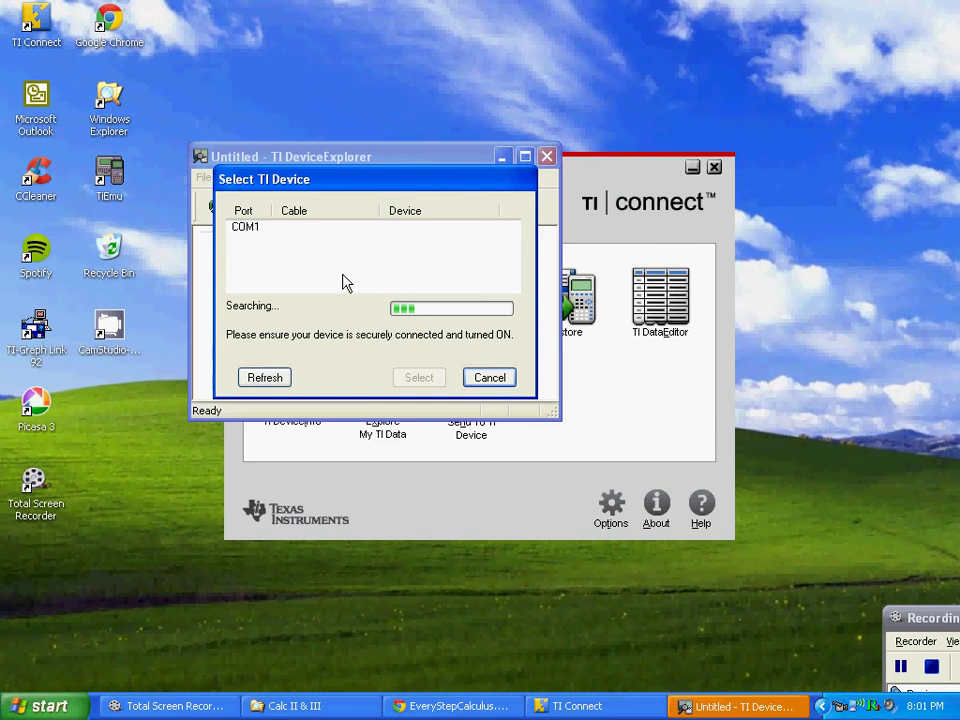
{"action": "left_click", "coordinate": [484, 380]}
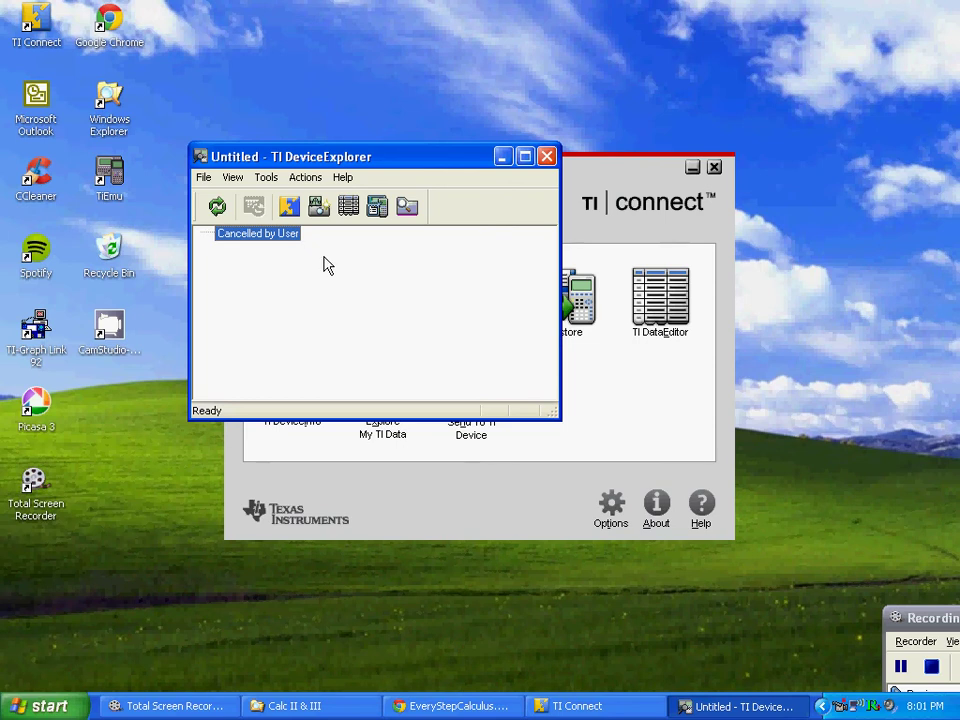
{"action": "left_click", "coordinate": [546, 157]}
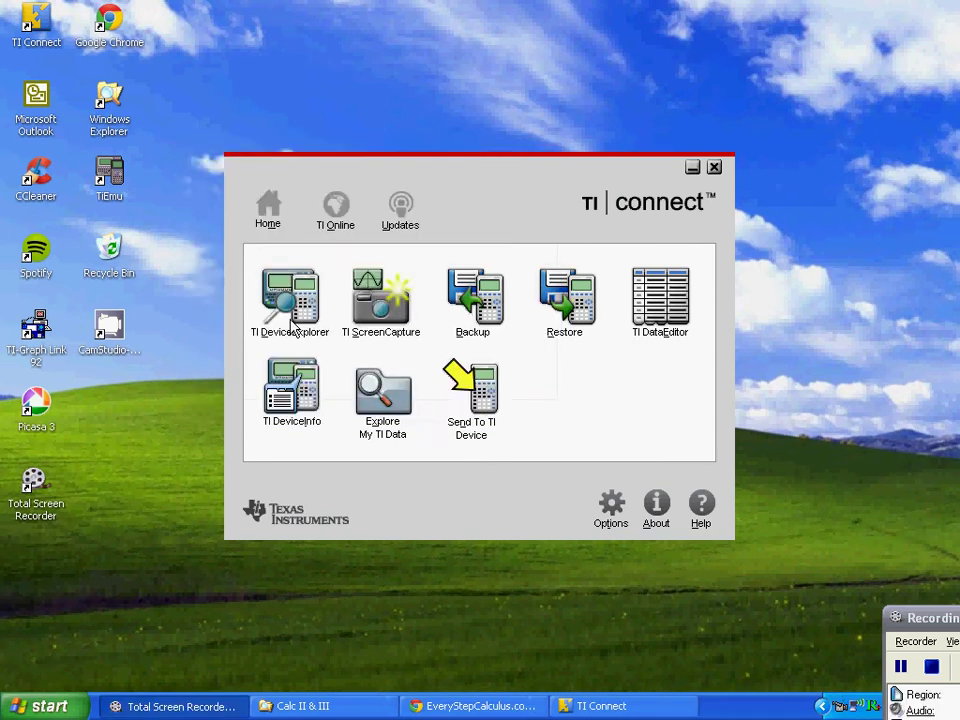
Check the TI-89 Titanium connection in TI DeviceExplorer and close TI Connect
{"action": "left_click", "coordinate": [294, 296]}
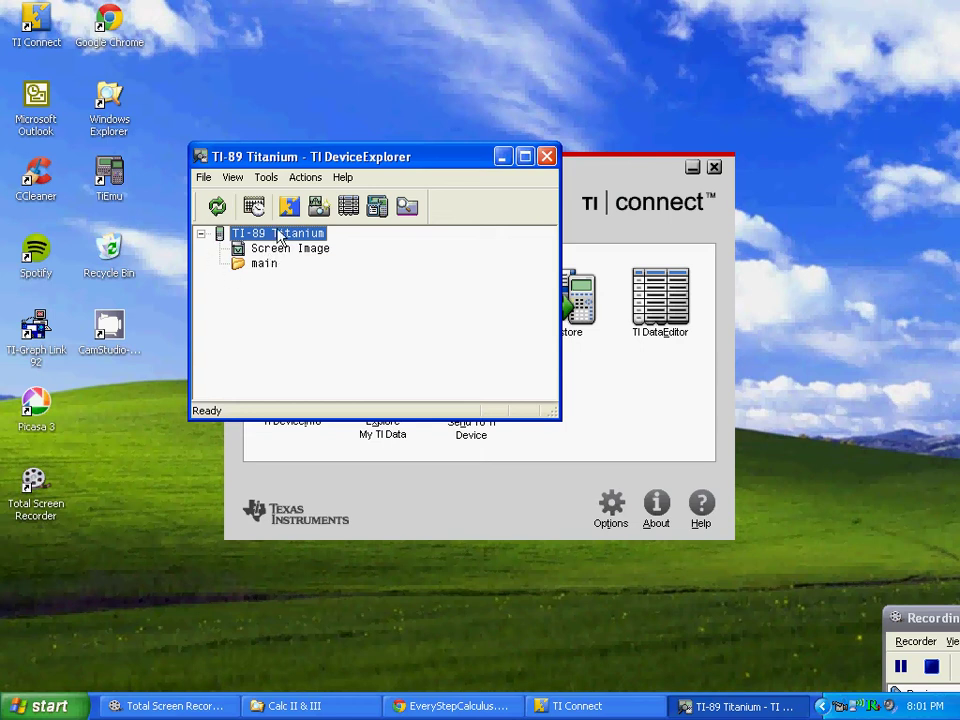
{"action": "left_click", "coordinate": [547, 157]}
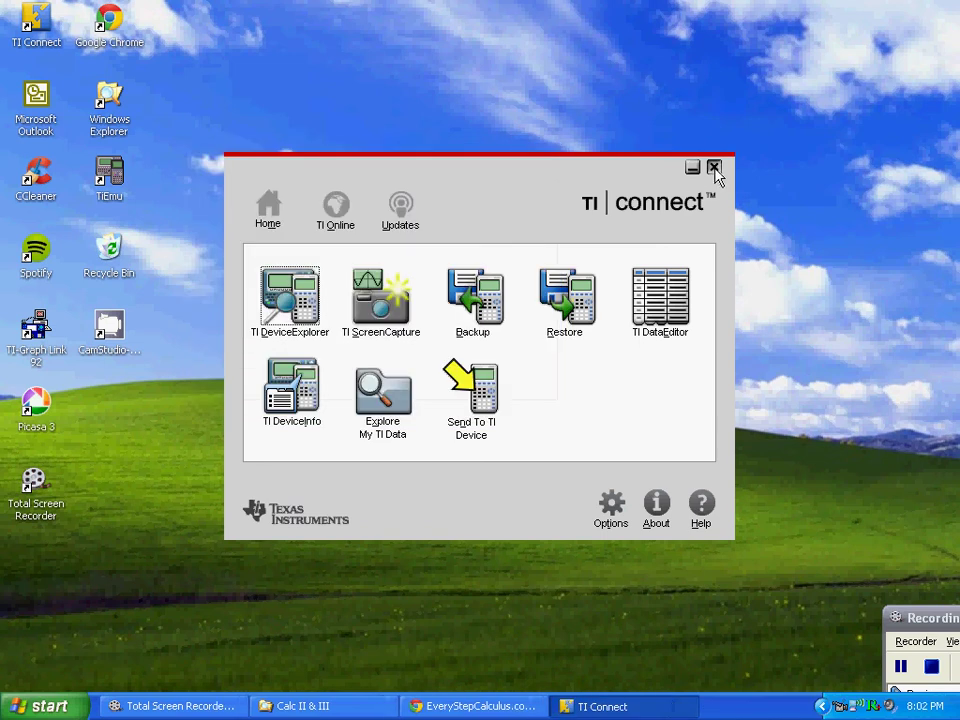
{"action": "left_click", "coordinate": [714, 168]}
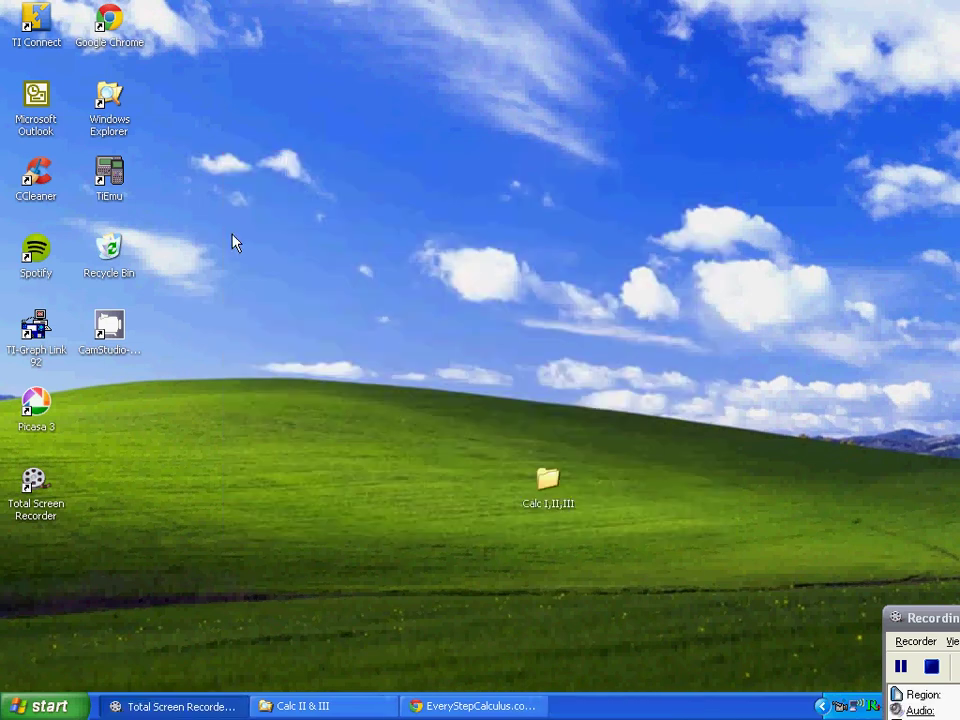
Open the TiEmu calculator emulator and reset All Memory from the calculator's memory screen
{"action": "double_click", "coordinate": [112, 174]}
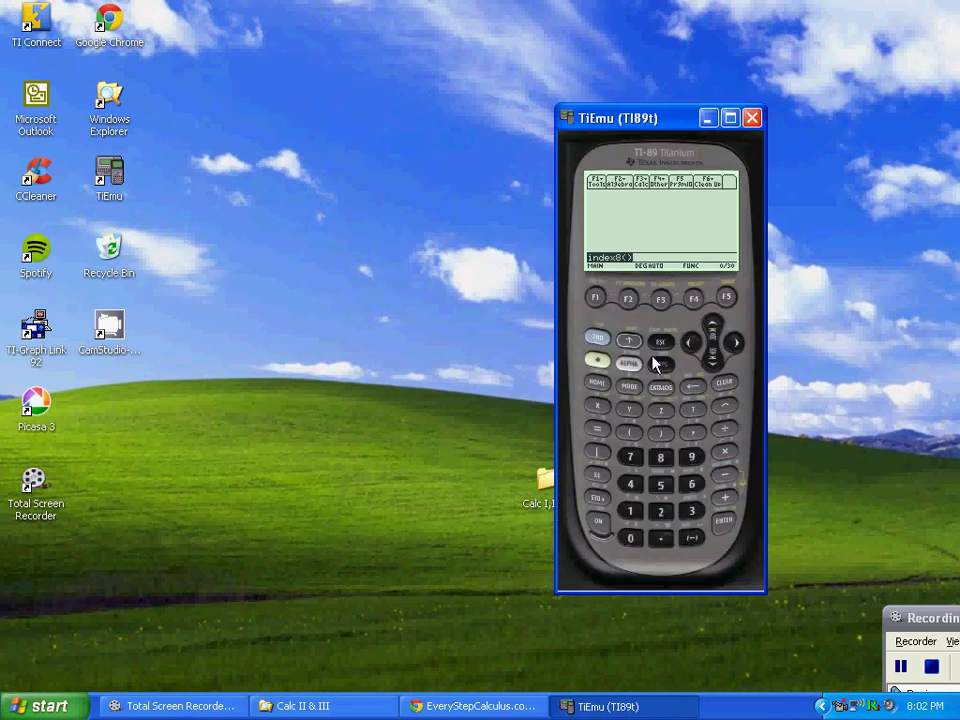
{"action": "left_click", "coordinate": [597, 339]}
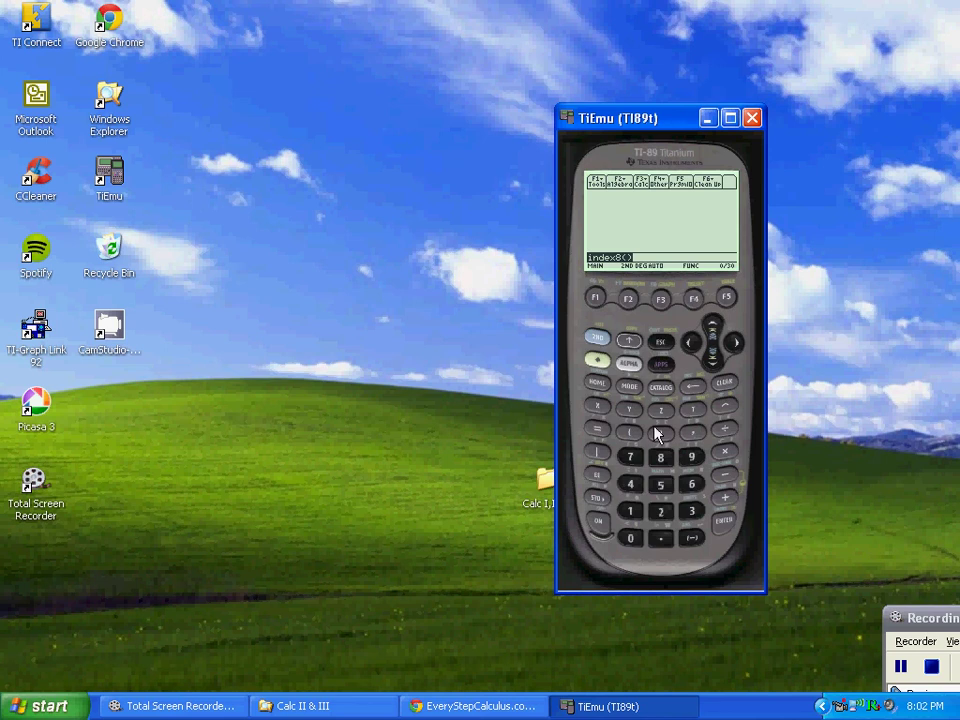
{"action": "left_click", "coordinate": [693, 484]}
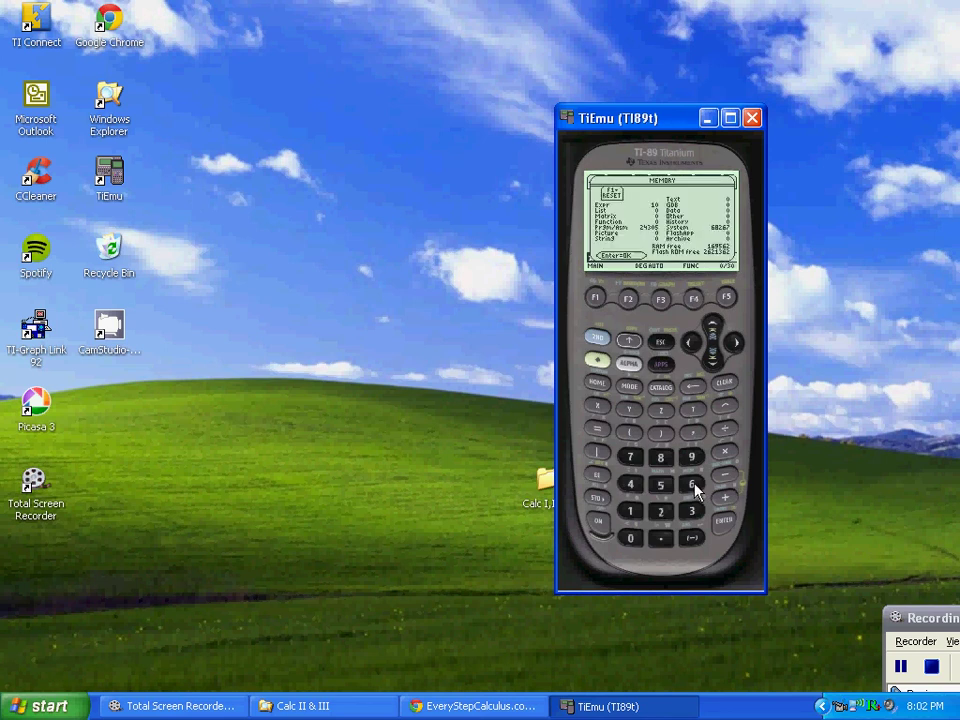
{"action": "left_click", "coordinate": [597, 300]}
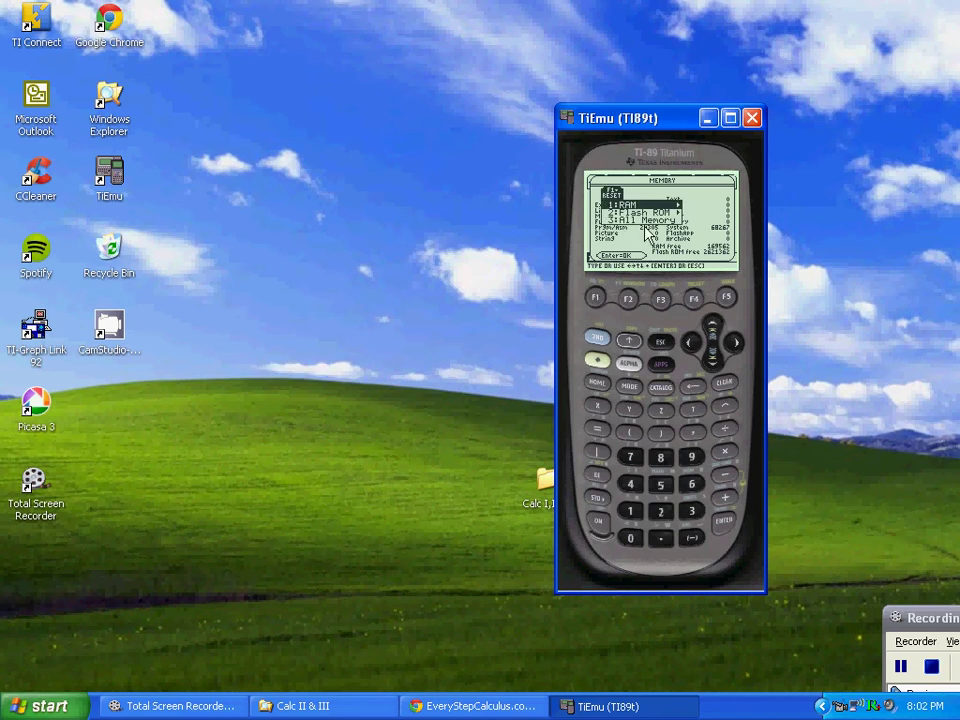
{"action": "left_click", "coordinate": [691, 513]}
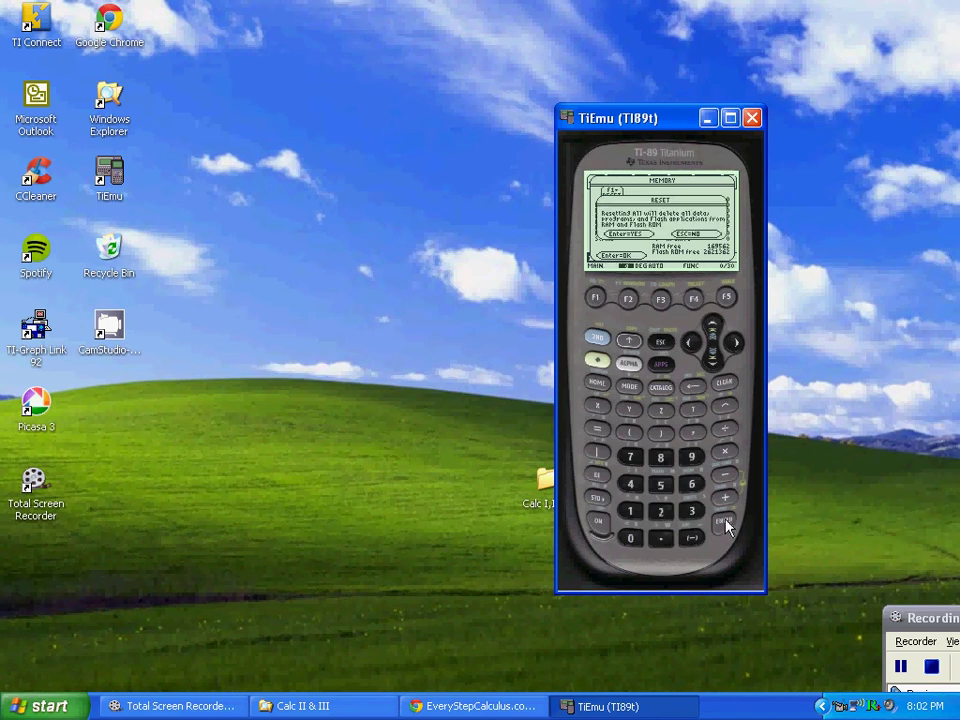
{"action": "left_click", "coordinate": [728, 521]}
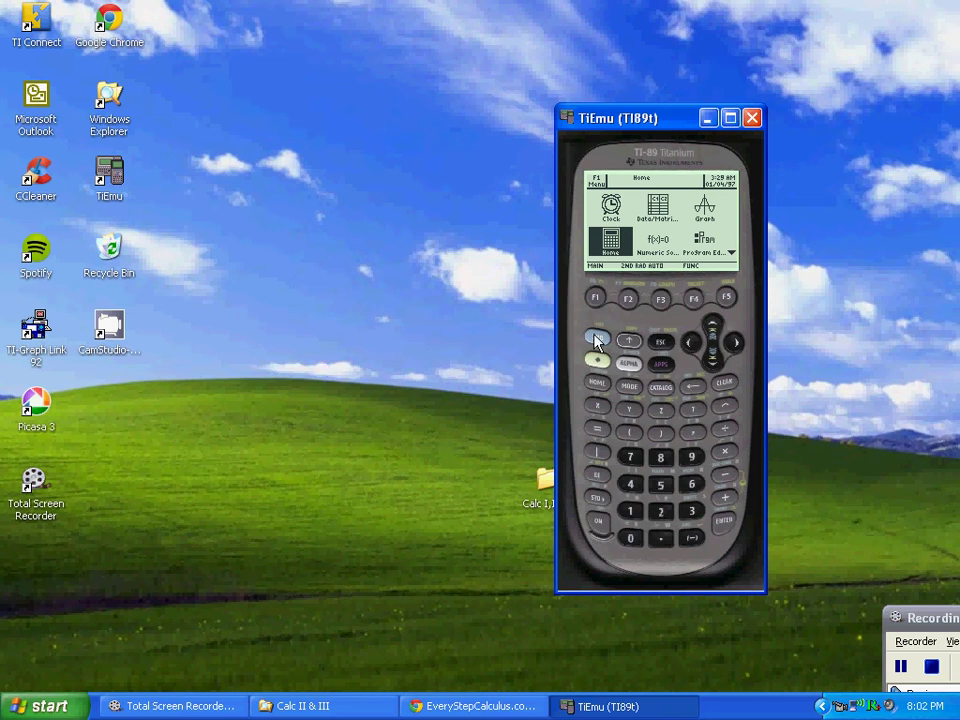
Reset both the archive and Flash apps in the calculator's Flash ROM, and close the emulator
{"action": "left_click", "coordinate": [692, 485]}
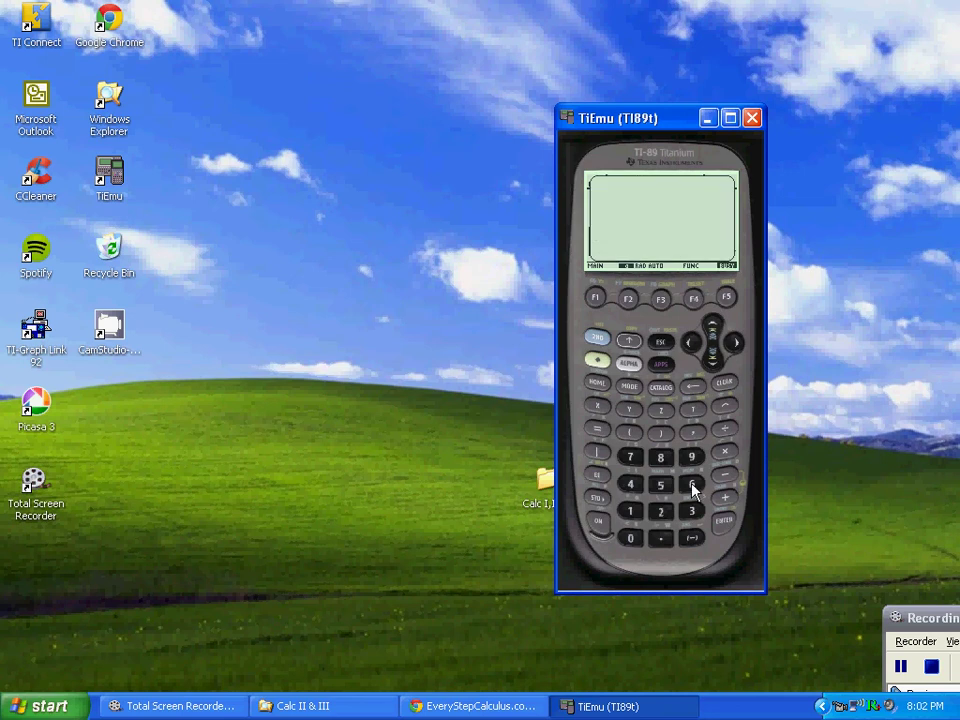
{"action": "left_click", "coordinate": [596, 300]}
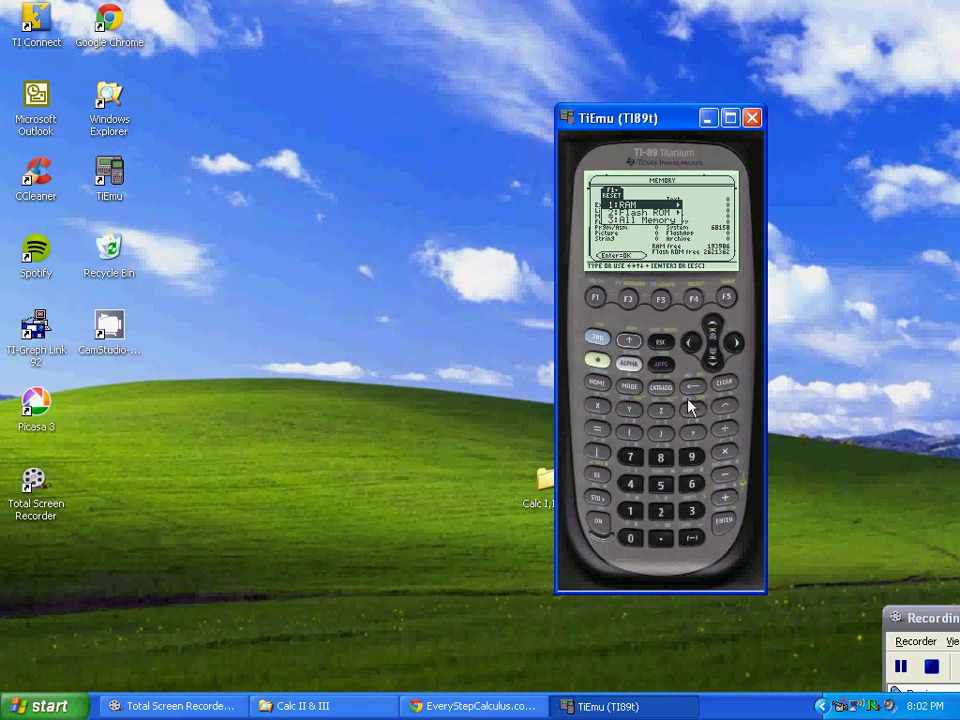
{"action": "left_click", "coordinate": [661, 513]}
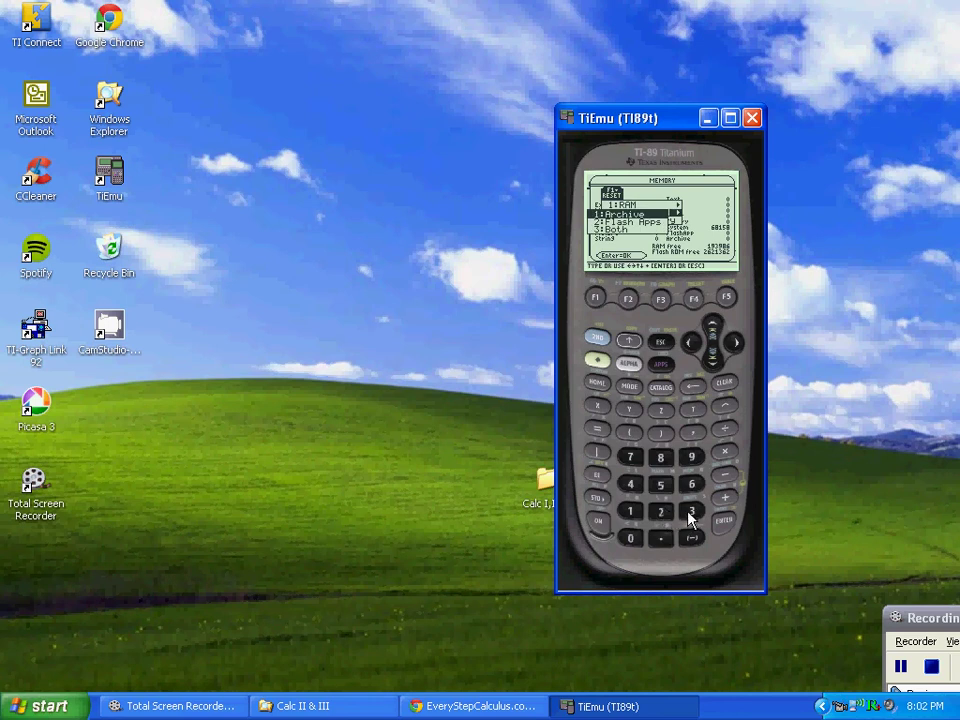
{"action": "left_click", "coordinate": [690, 513]}
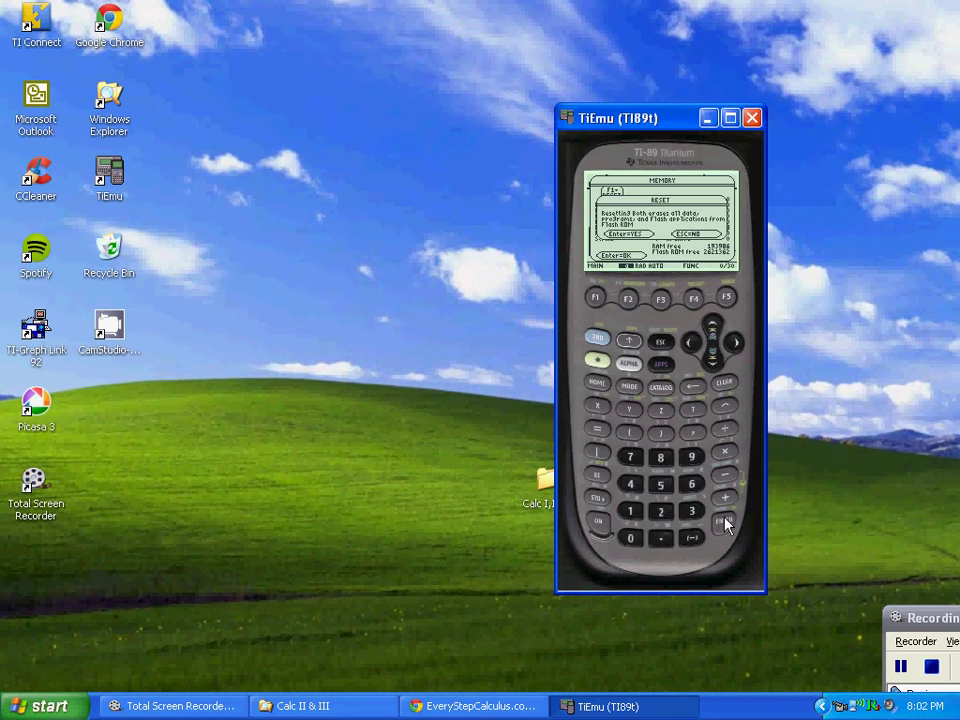
{"action": "left_click", "coordinate": [724, 522]}
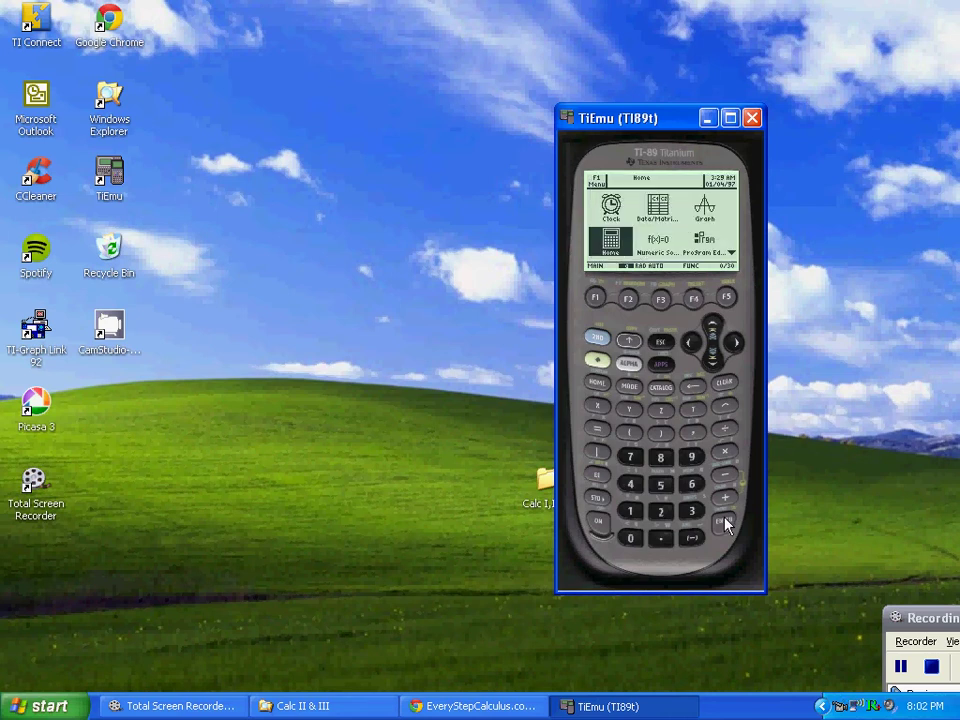
{"action": "left_click", "coordinate": [599, 385]}
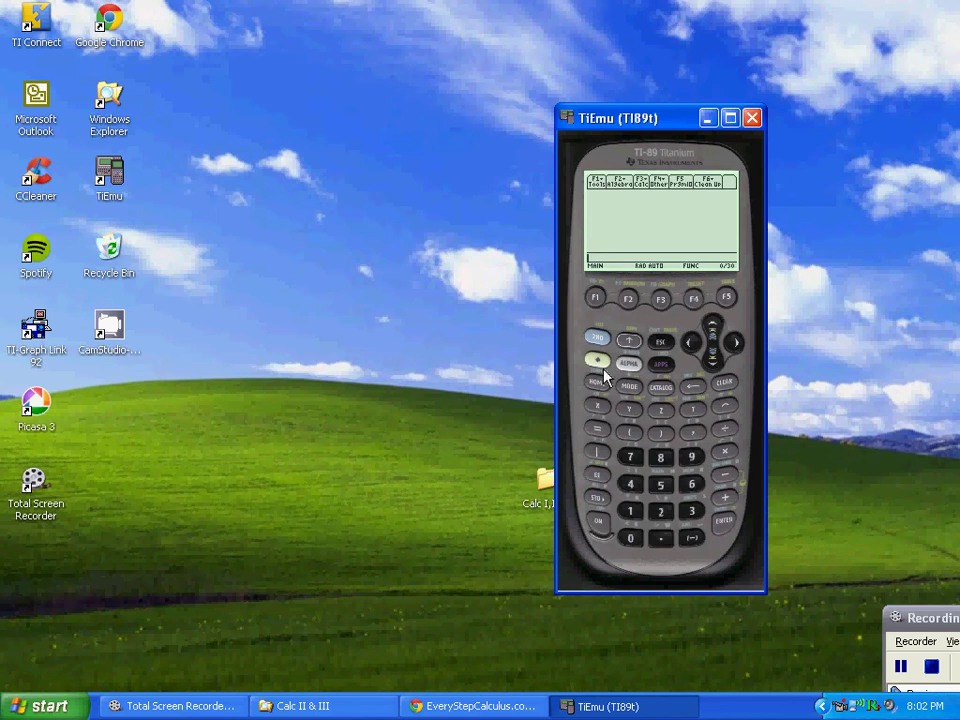
{"action": "left_click", "coordinate": [753, 119]}
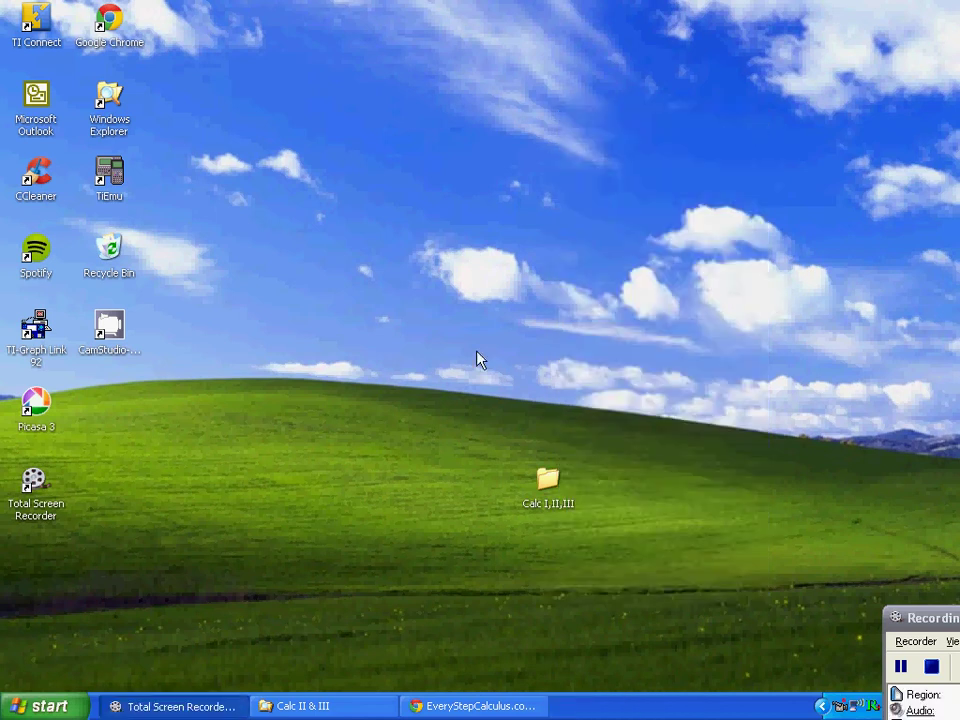
Switch to Chrome and download Calculus 1, 2 & 3 from the EveryStepCalculus.com page
{"action": "left_click", "coordinate": [467, 706]}
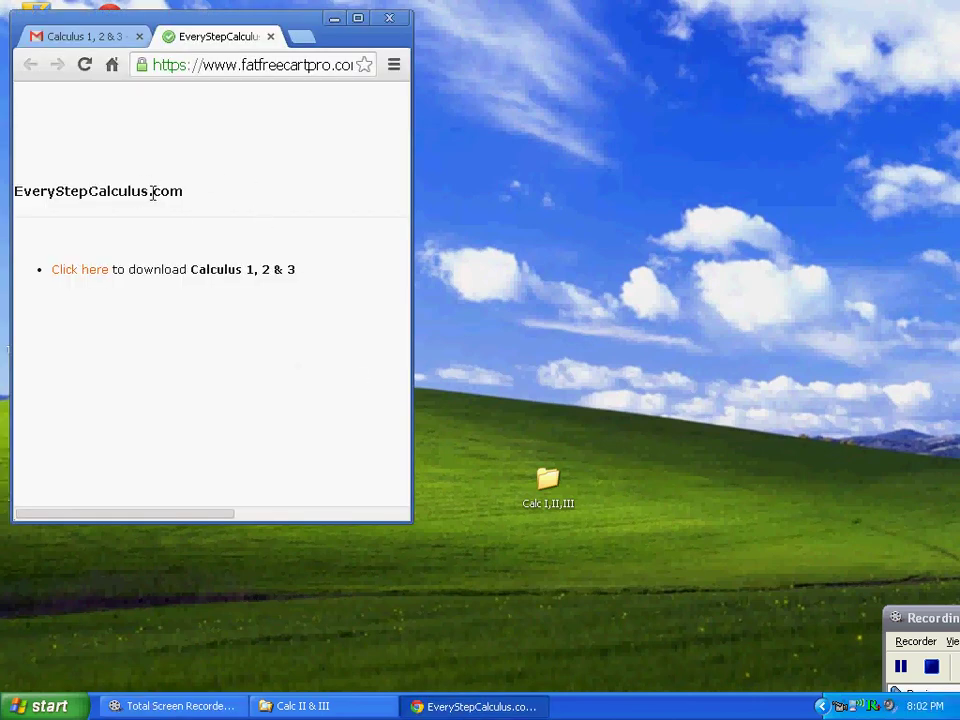
{"action": "left_click", "coordinate": [82, 274]}
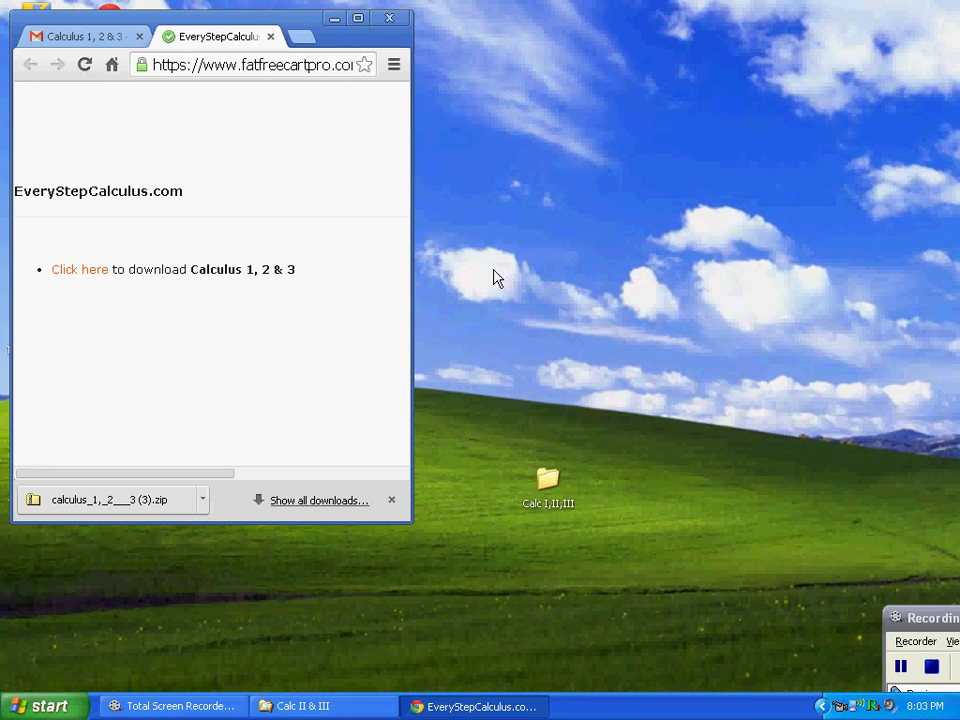
{"action": "mouse_move", "coordinate": [412, 290]}
{"action": "left_mouse_down"}
{"action": "mouse_move", "coordinate": [381, 296]}
{"action": "mouse_move", "coordinate": [422, 300]}
{"action": "mouse_move", "coordinate": [408, 294]}
{"action": "left_mouse_up"}
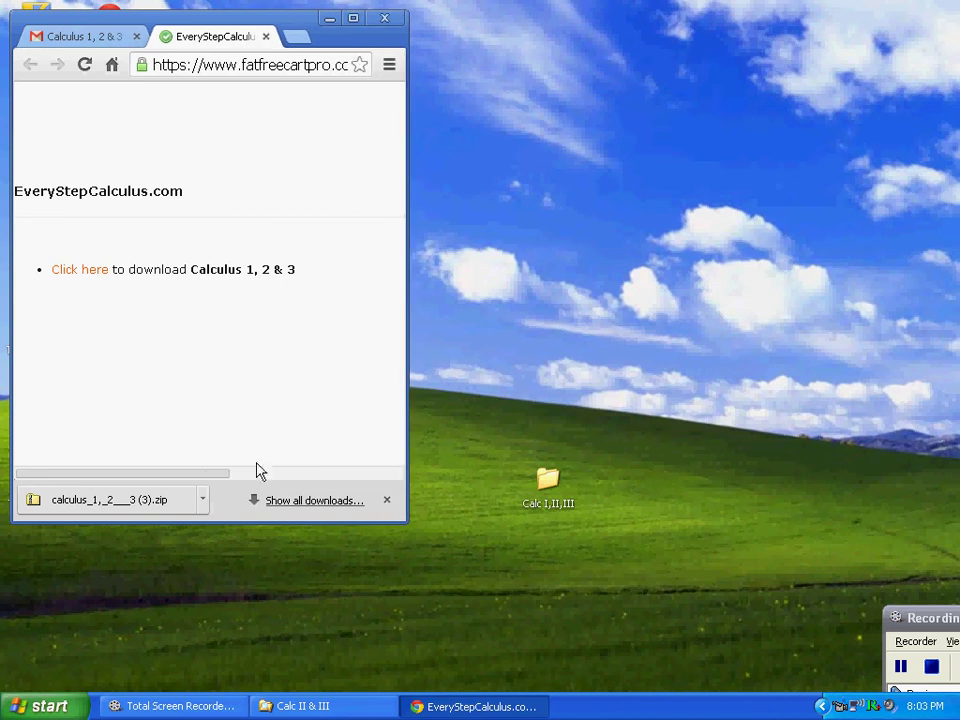
Open the Calc 1_2_3 v3.0.3 folder inside the downloaded calculus zip and show its files as a list
{"action": "left_click", "coordinate": [112, 506]}
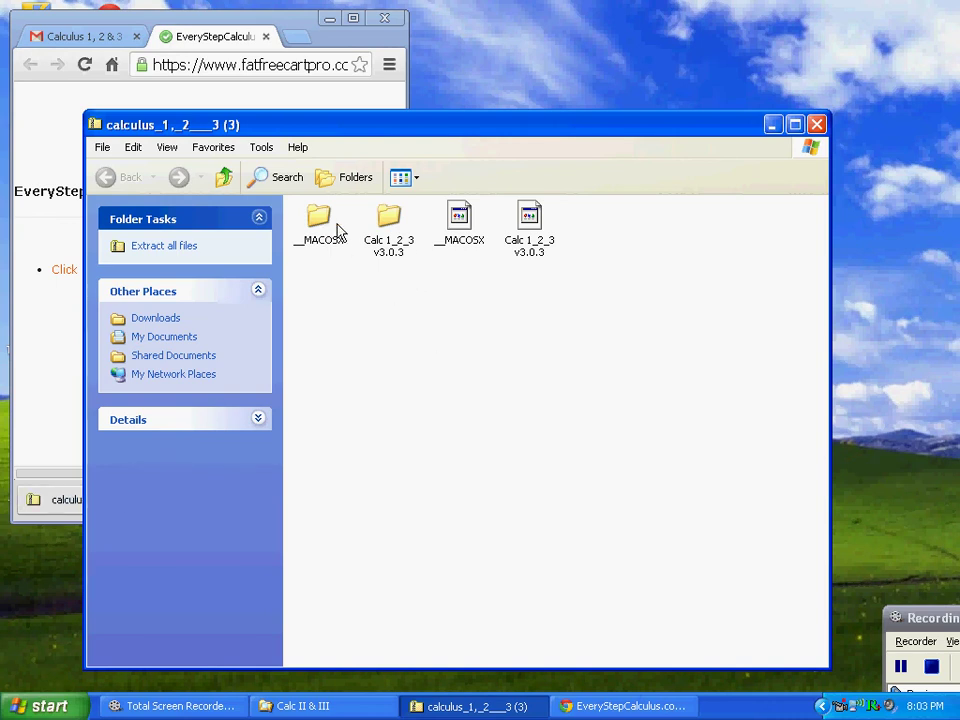
{"action": "left_click", "coordinate": [392, 220]}
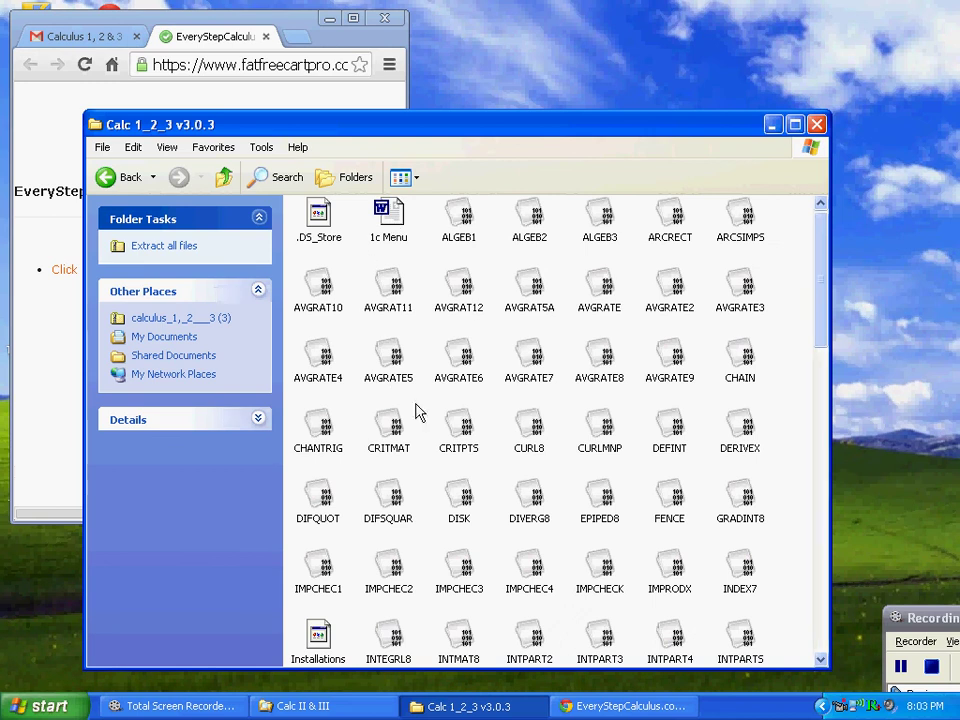
{"action": "left_click", "coordinate": [167, 148]}
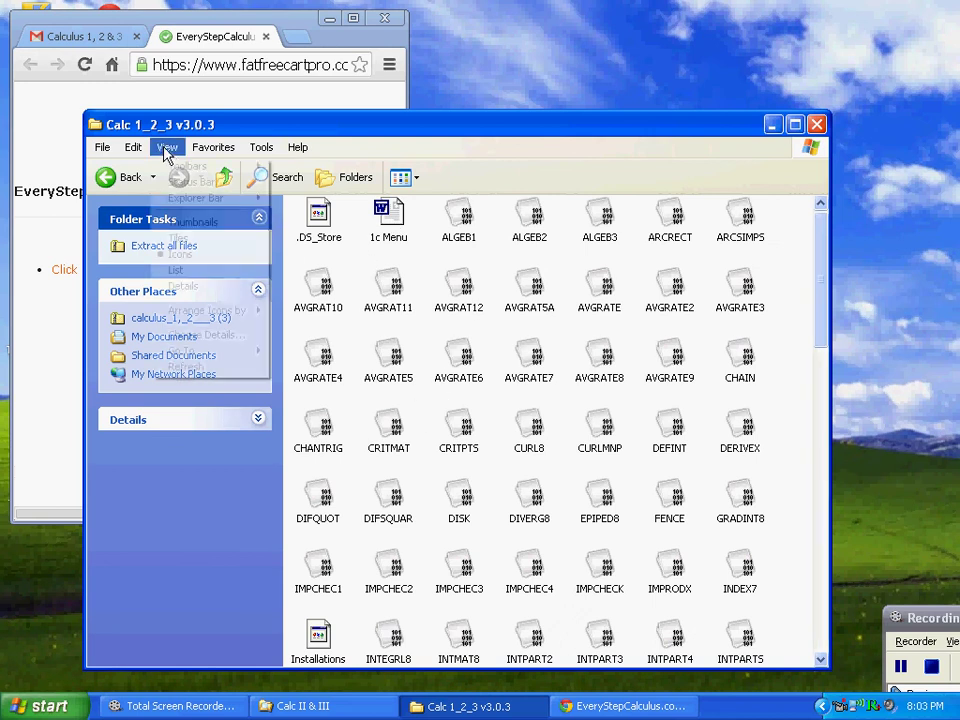
{"action": "left_click", "coordinate": [179, 272]}
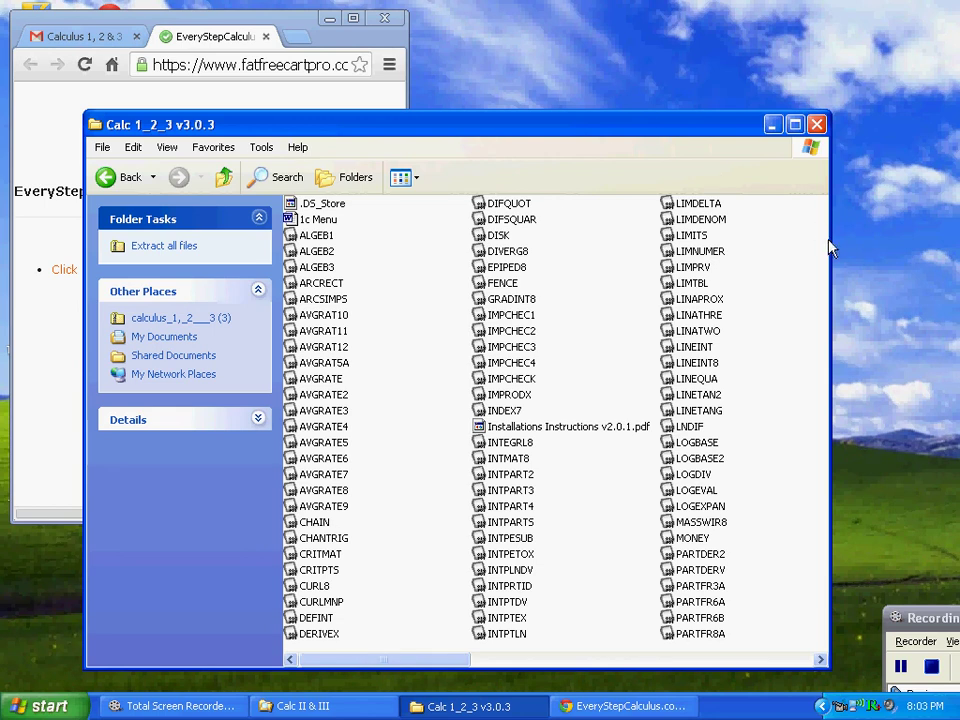
Make the file window slightly wider and shorter, and move the desktop's Calc I,II,III folder into the free space below it
{"action": "left_click_drag", "start_coordinate": [824, 244], "coordinate": [852, 262]}
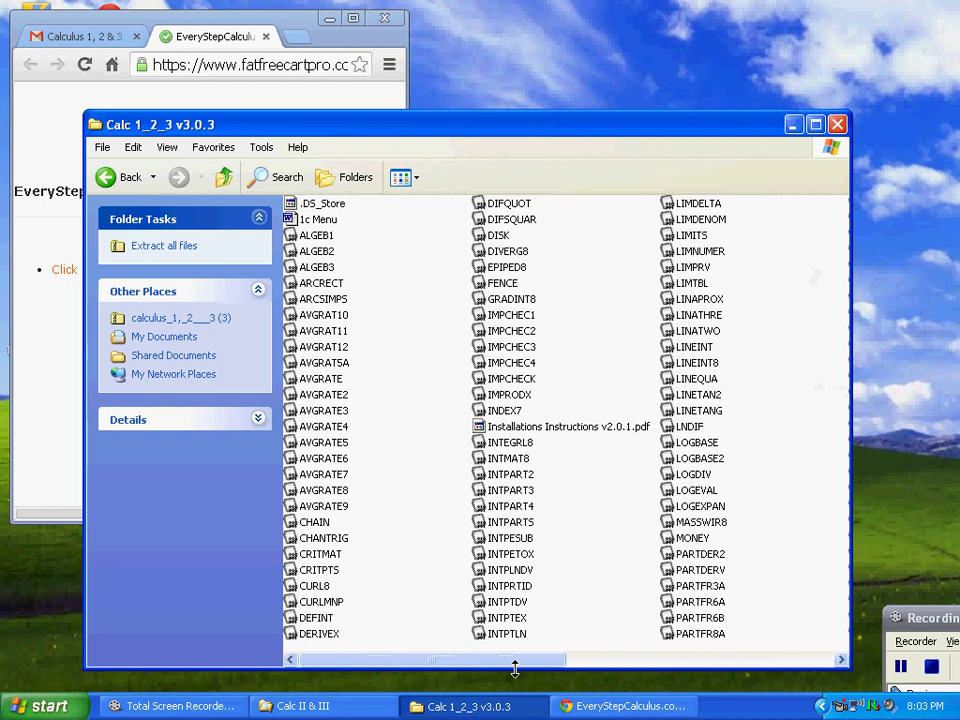
{"action": "left_click_drag", "start_coordinate": [515, 668], "coordinate": [548, 634]}
{"action": "left_click_drag", "start_coordinate": [516, 464], "coordinate": [516, 583]}
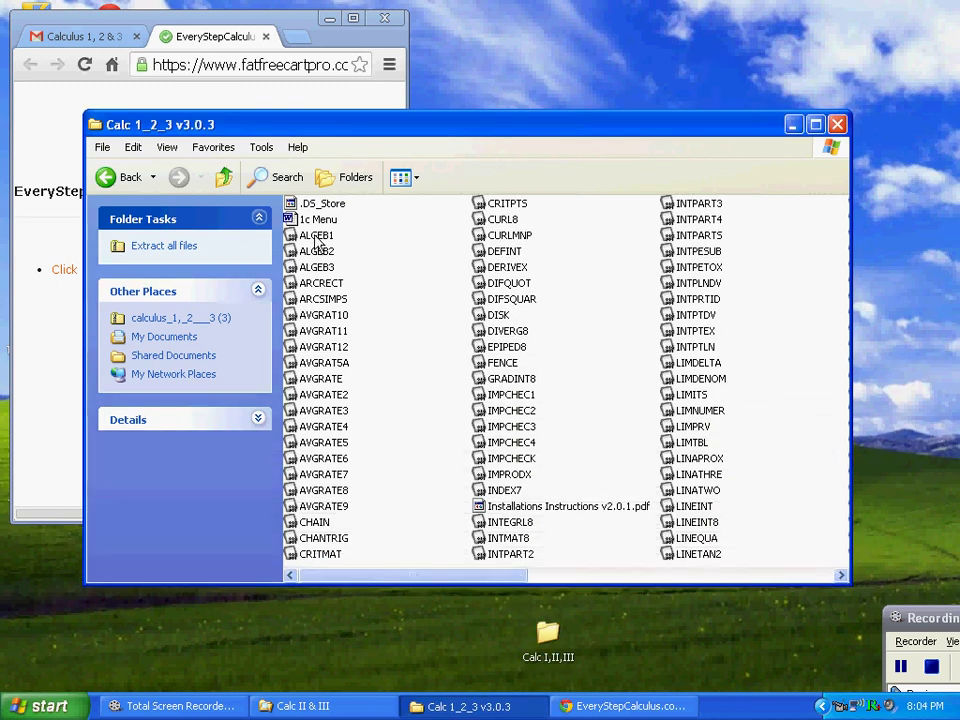
Copy all files from the Calc 1_2_3 v3.0.3 folder into the desktop's Calc I,II,III folder
{"action": "left_click", "coordinate": [316, 236]}
{"action": "left_click_drag", "start_coordinate": [416, 578], "coordinate": [686, 585]}
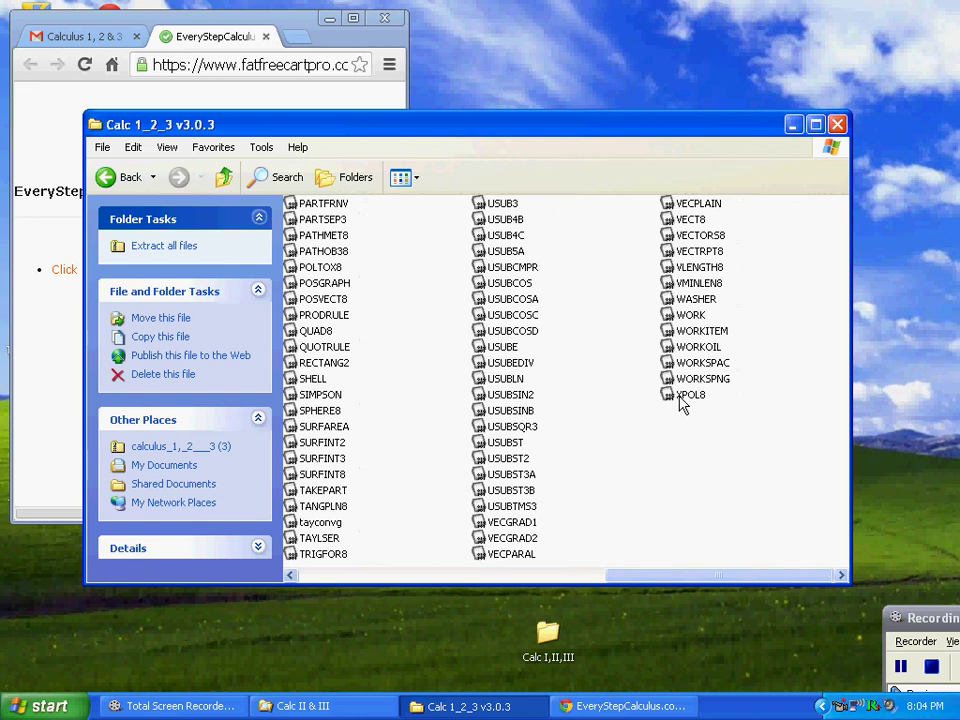
{"action": "key", "text": "ctrl+a"}
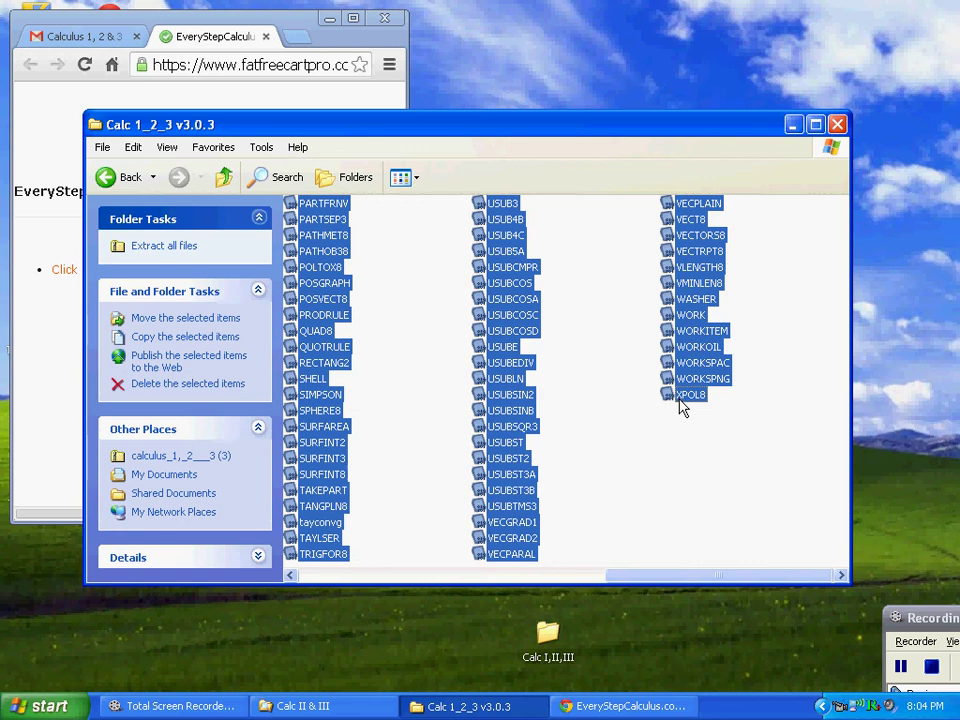
{"action": "right_click", "coordinate": [508, 325]}
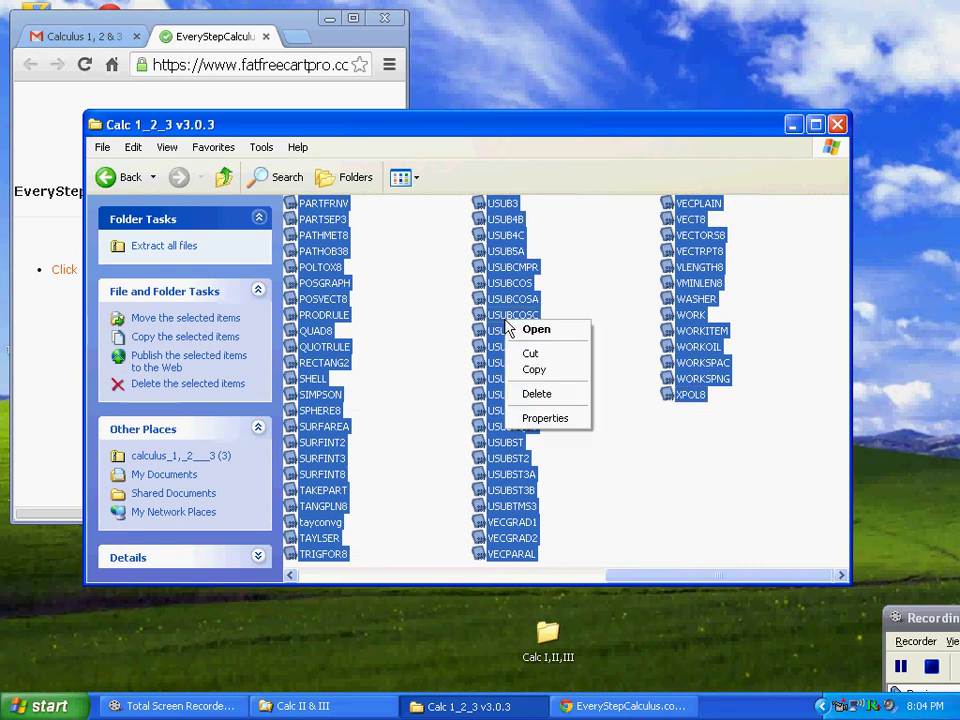
{"action": "left_click", "coordinate": [529, 372]}
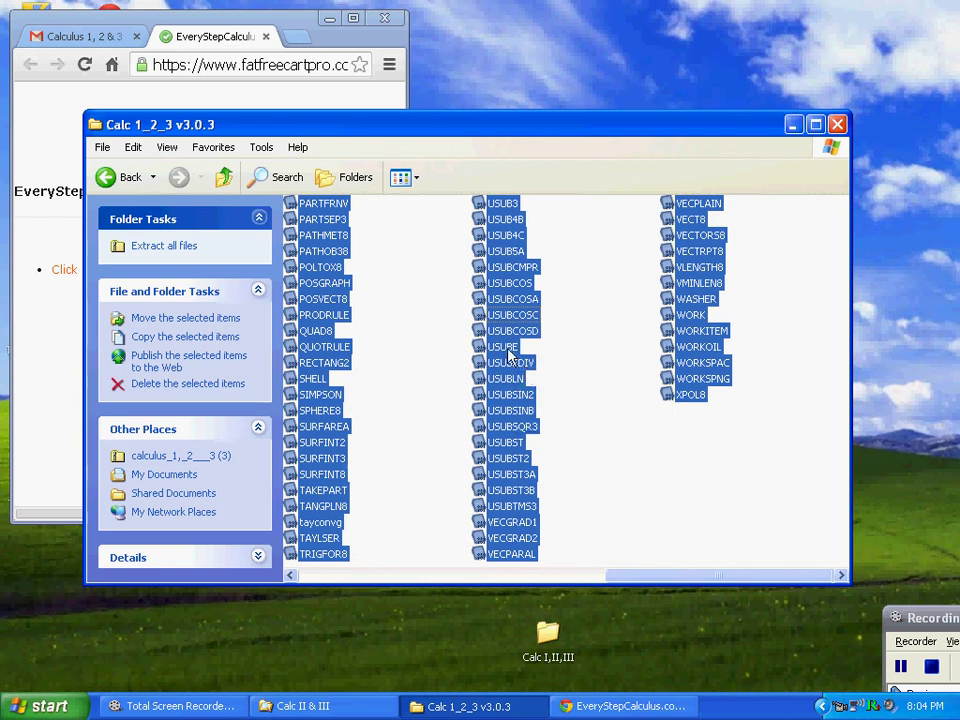
{"action": "right_click", "coordinate": [548, 636]}
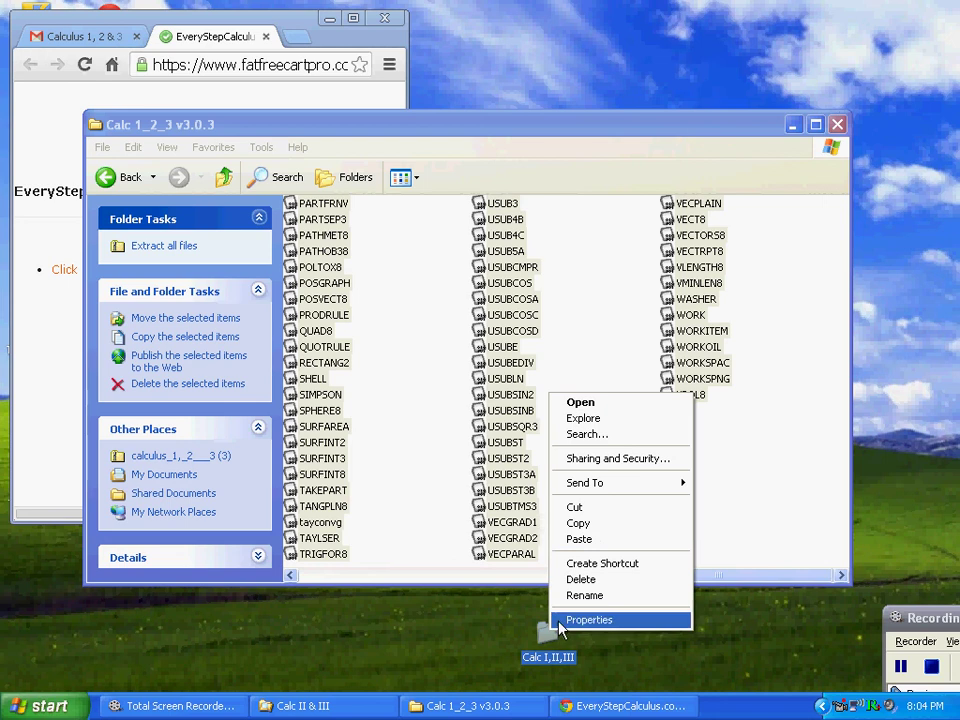
{"action": "left_click", "coordinate": [580, 539]}
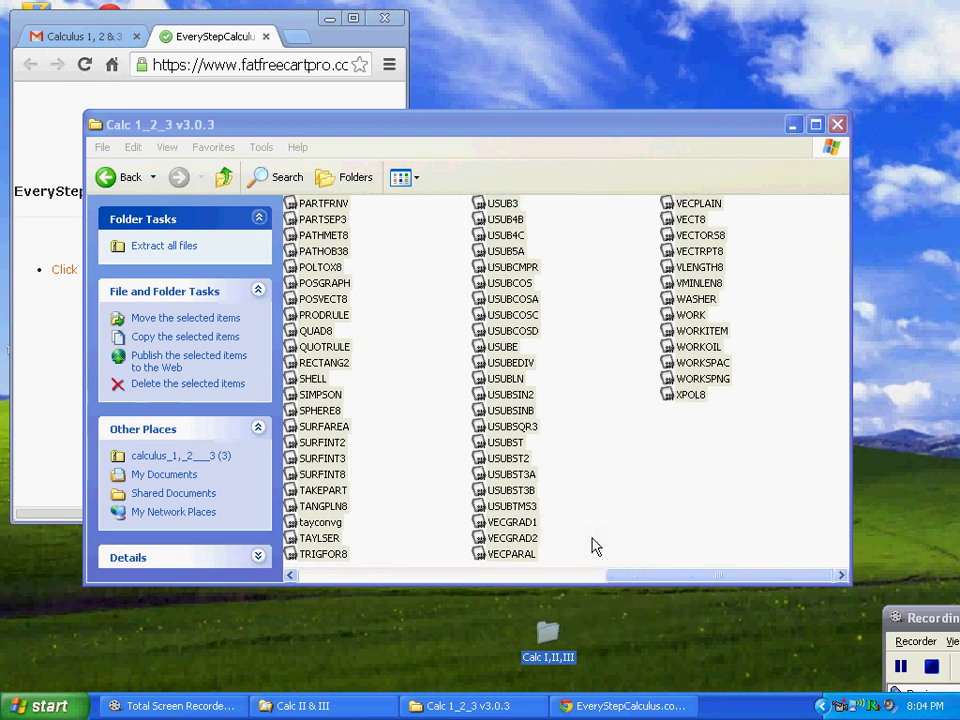
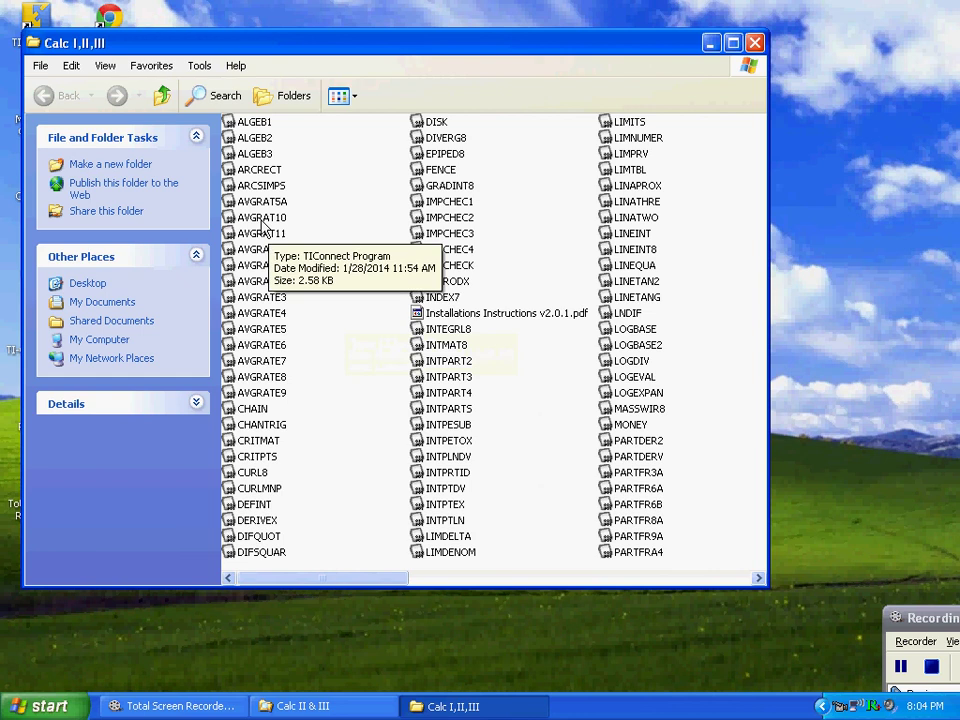
Select all files in the Calc I,II,III folder and load them into the Send To TI Device transfer list
{"action": "left_click", "coordinate": [255, 123]}
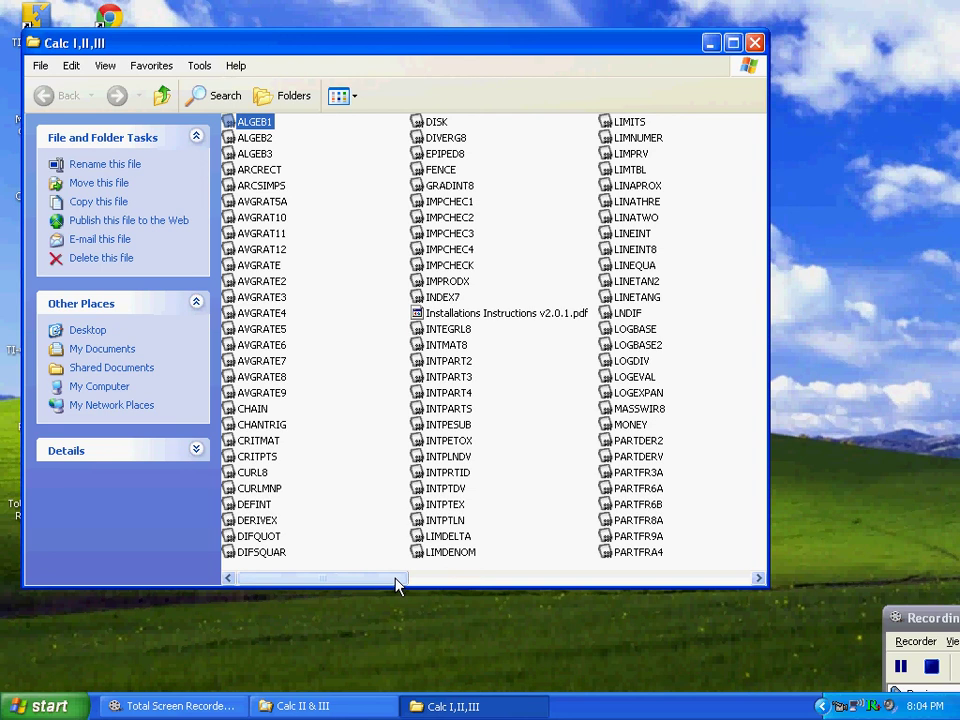
{"action": "left_click_drag", "start_coordinate": [397, 585], "coordinate": [672, 573]}
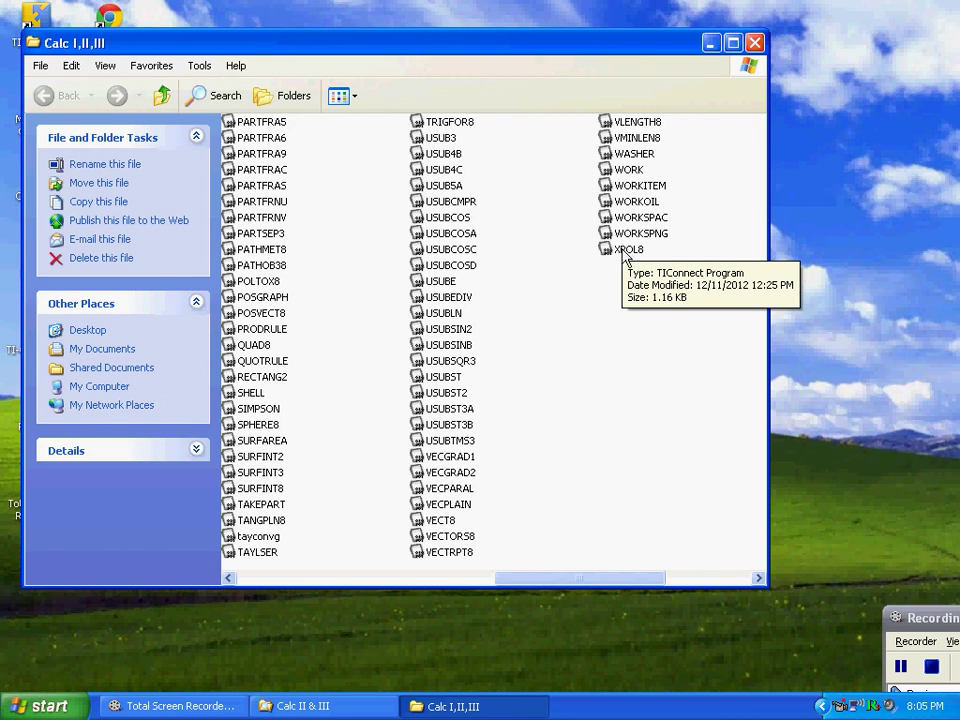
{"action": "key", "text": "ctrl+a"}
{"action": "scroll", "coordinate": [622, 258], "scroll_direction": "down", "scroll_amount": 2}
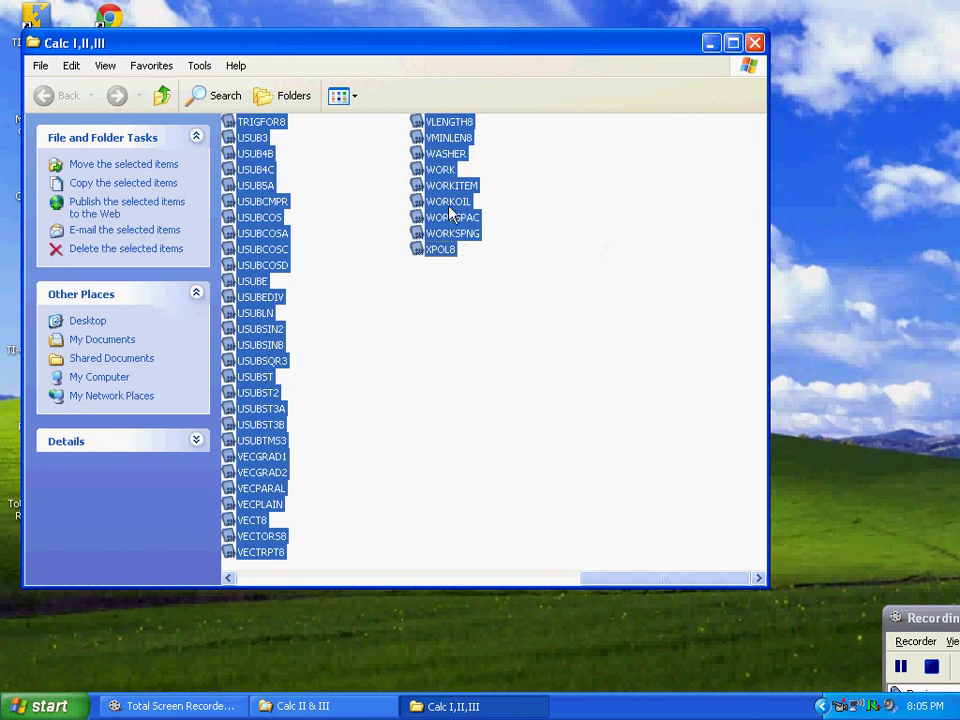
{"action": "right_click", "coordinate": [448, 212]}
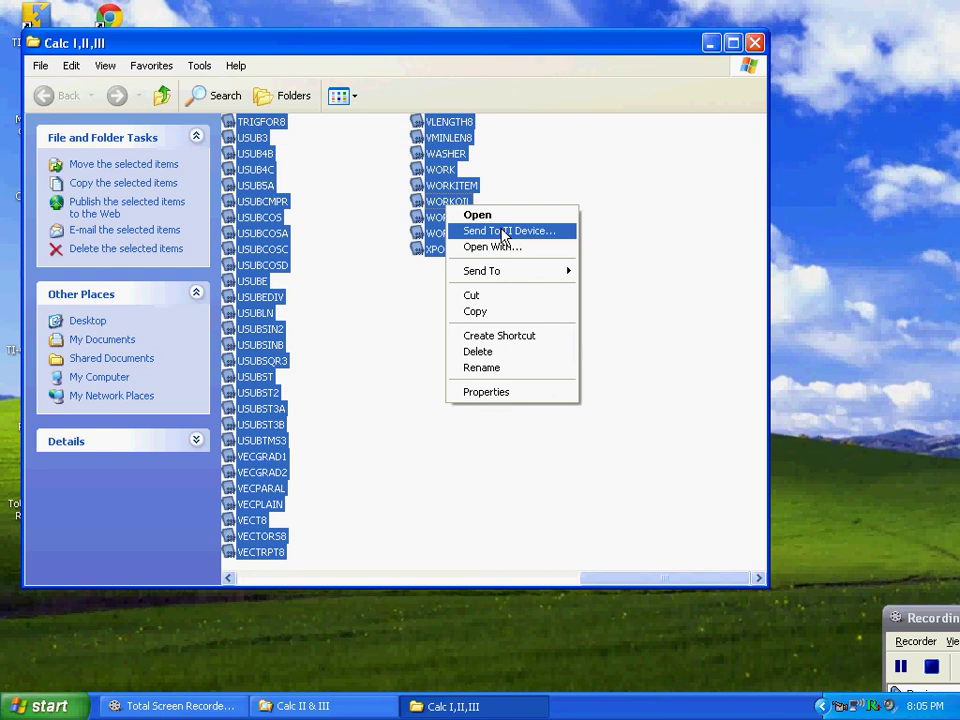
{"action": "left_click", "coordinate": [505, 236]}
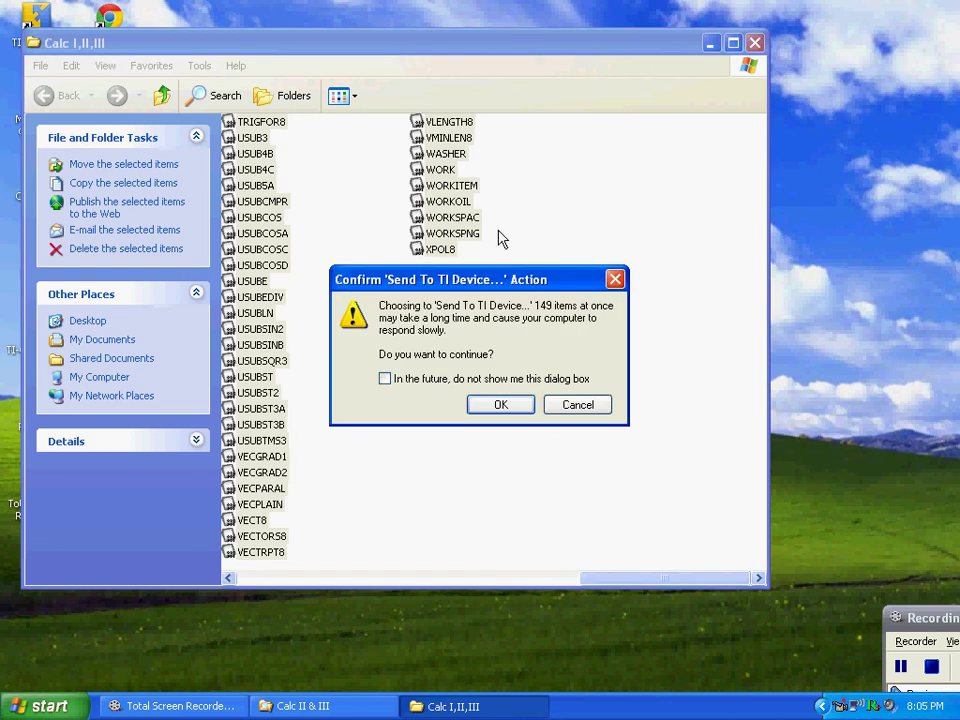
{"action": "left_click", "coordinate": [501, 406]}
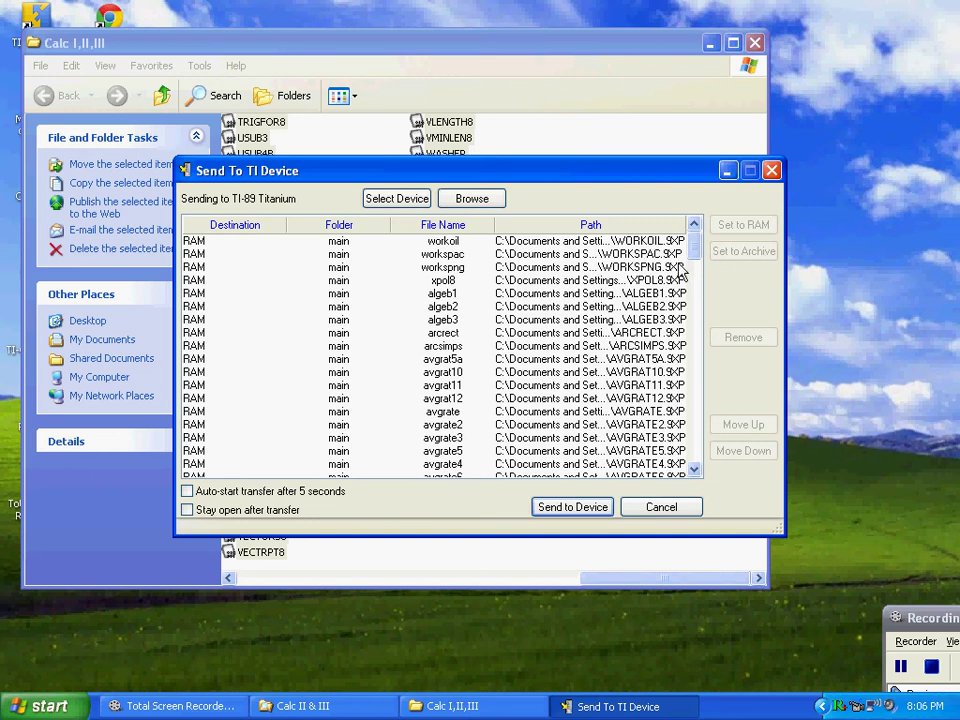
Set the destination of all listed programs from workoil through workitem to Archive and send them to the TI-89 Titanium
{"action": "left_click", "coordinate": [512, 242]}
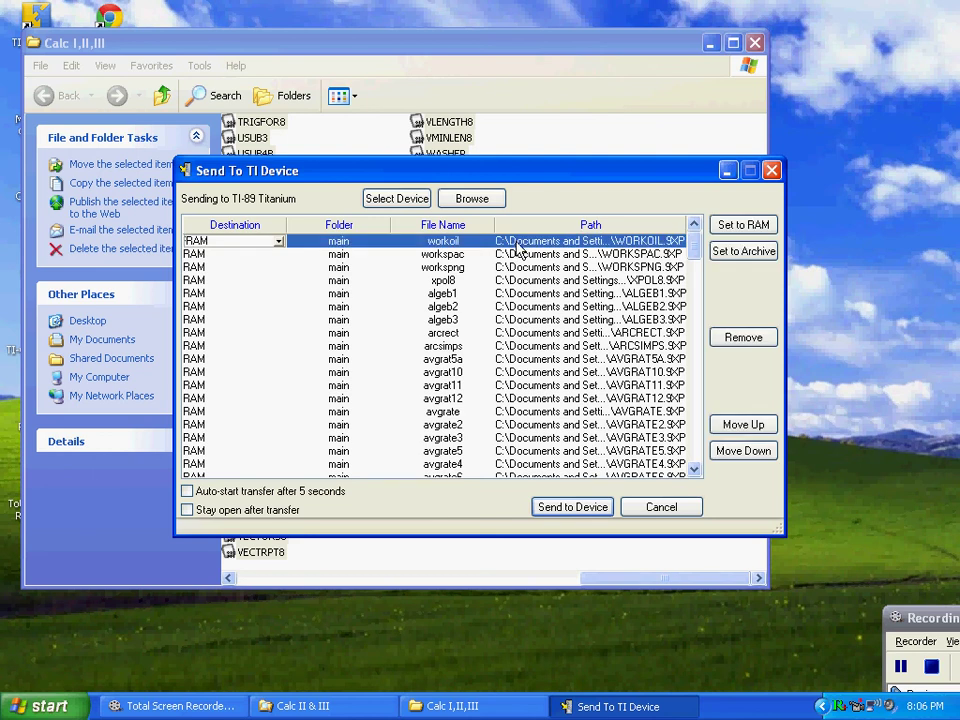
{"action": "key", "text": "Delete"}
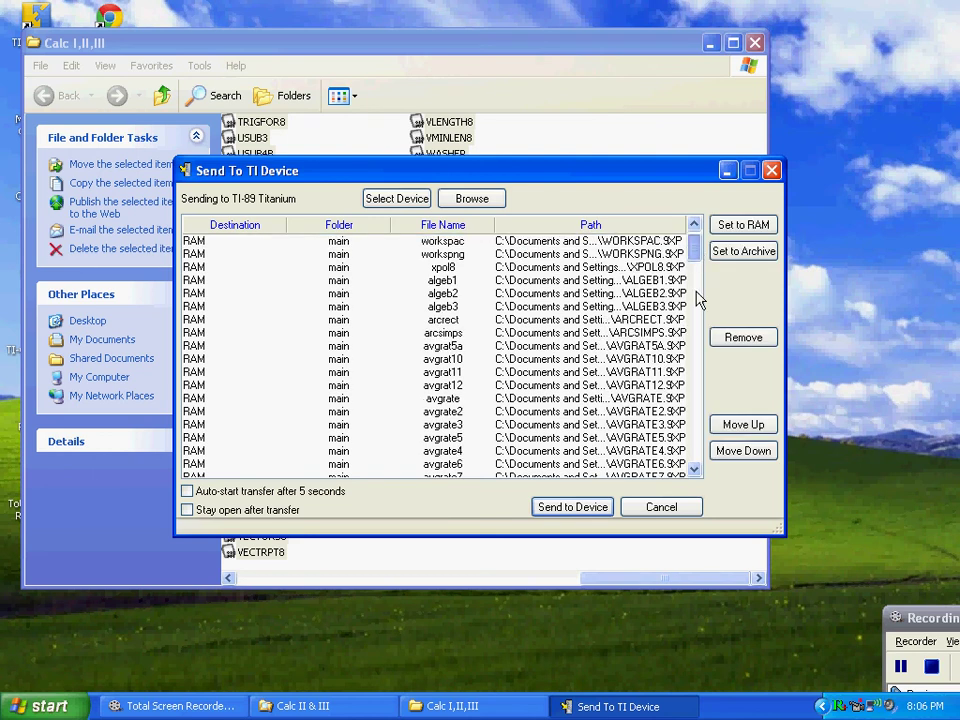
{"action": "left_click_drag", "start_coordinate": [694, 250], "coordinate": [696, 465]}
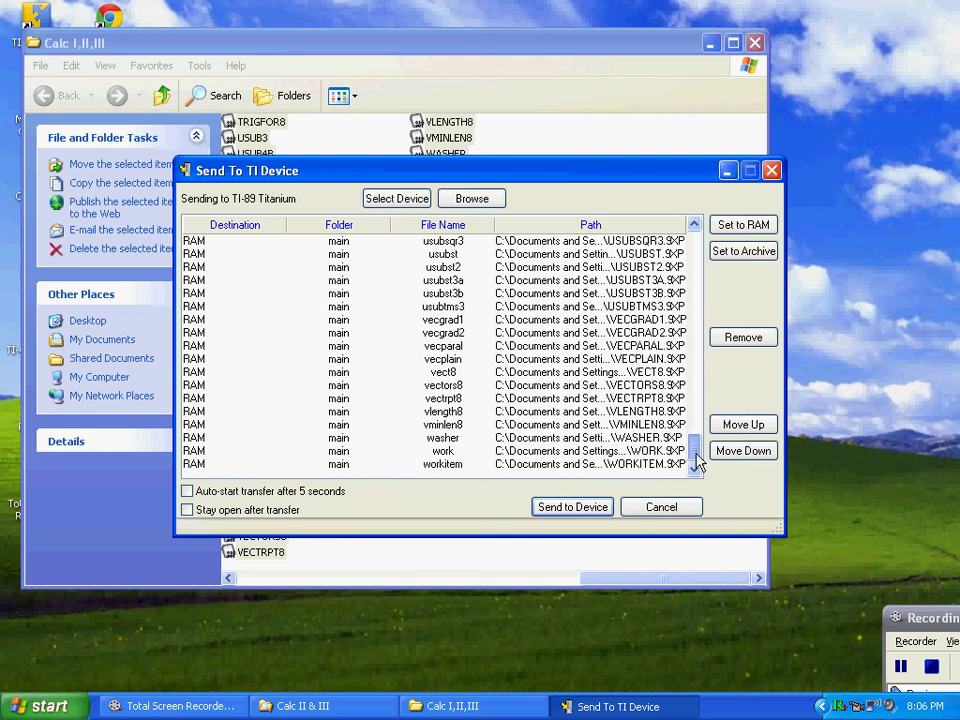
{"action": "left_click", "coordinate": [634, 464], "text": "shift"}
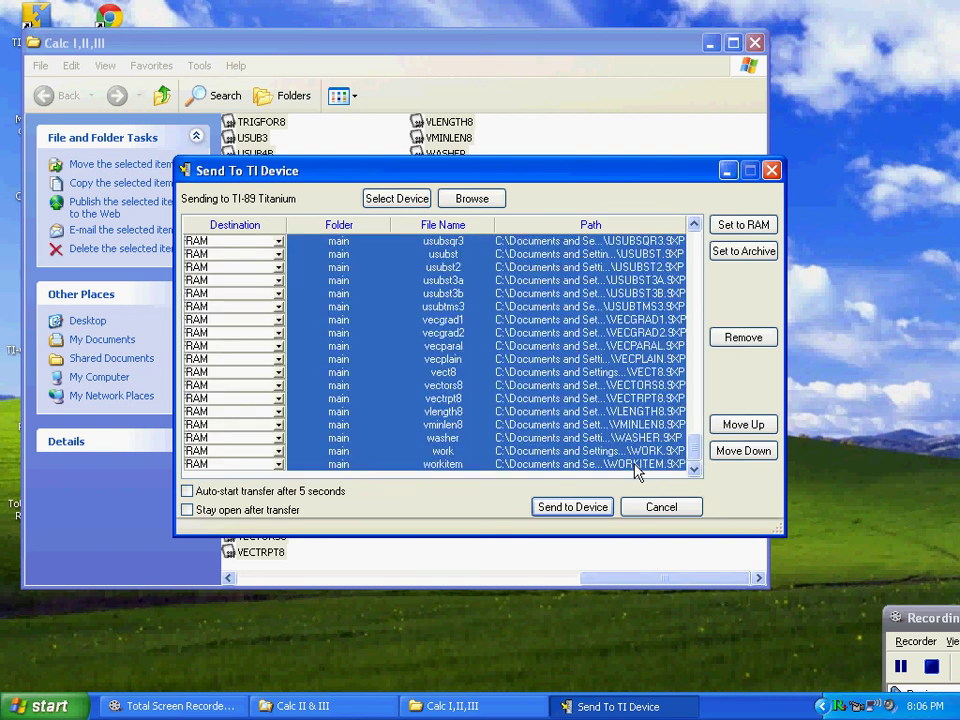
{"action": "left_click", "coordinate": [745, 264]}
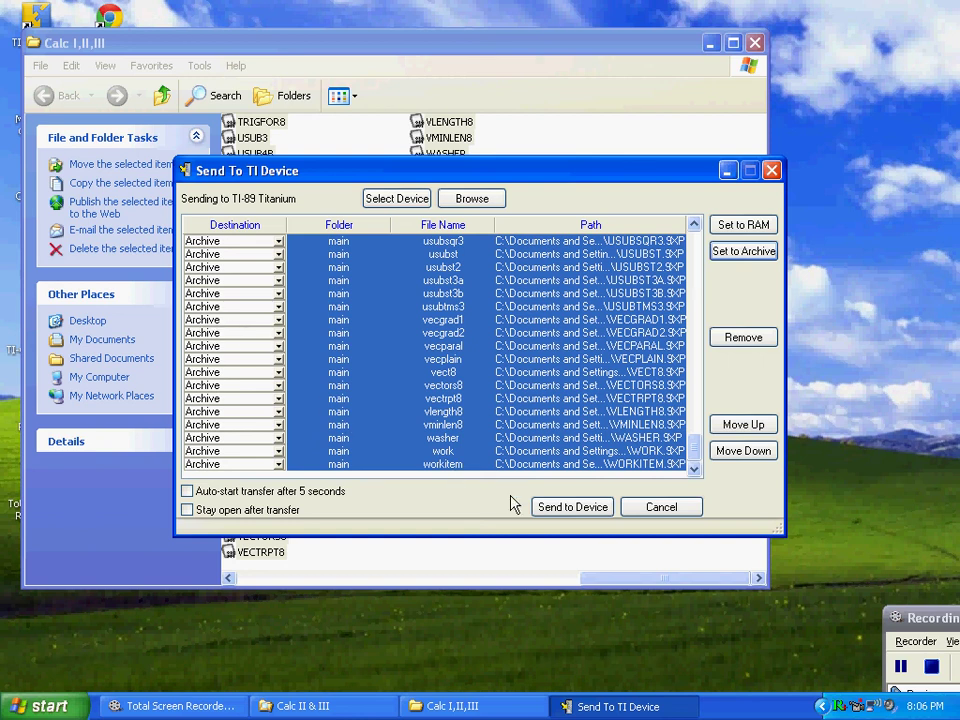
{"action": "left_click", "coordinate": [568, 510]}
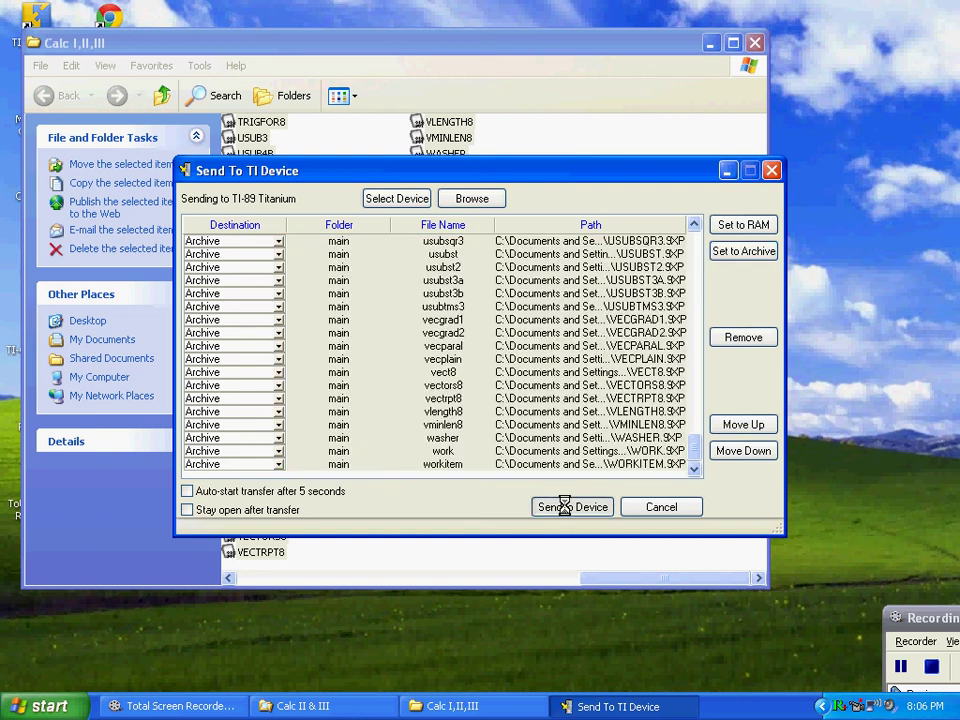